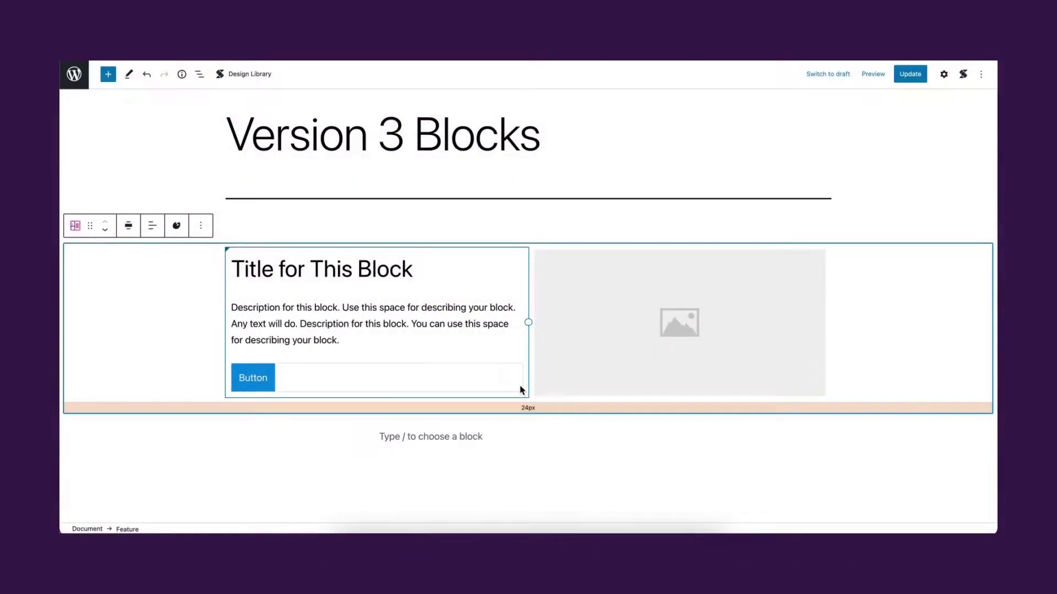
# Step: Move the Feature block's text column to the right of the image, then back to the left
pyautogui.click(498, 382)
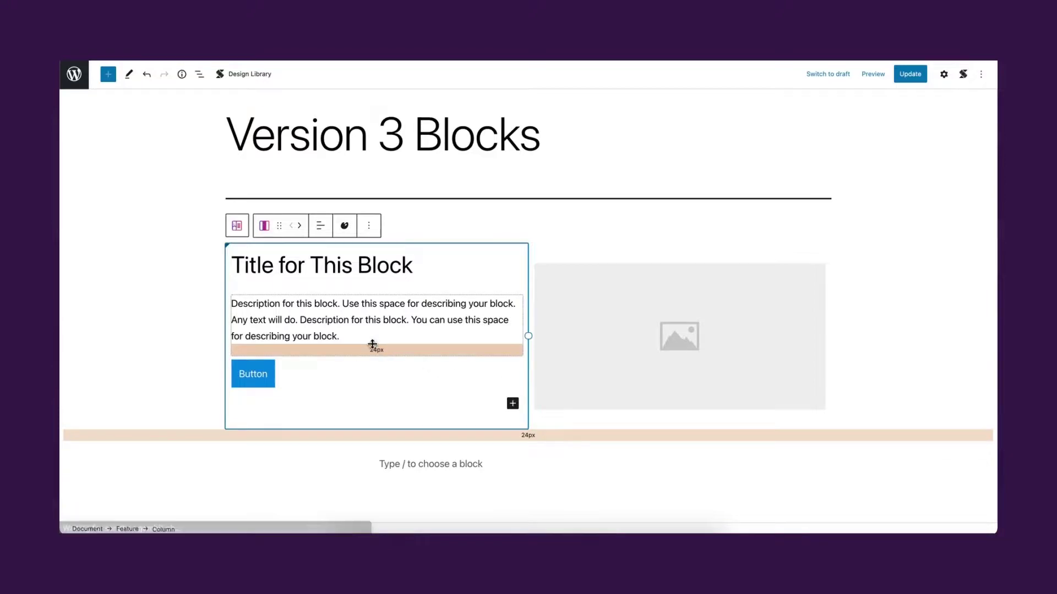
pyautogui.click(301, 230)
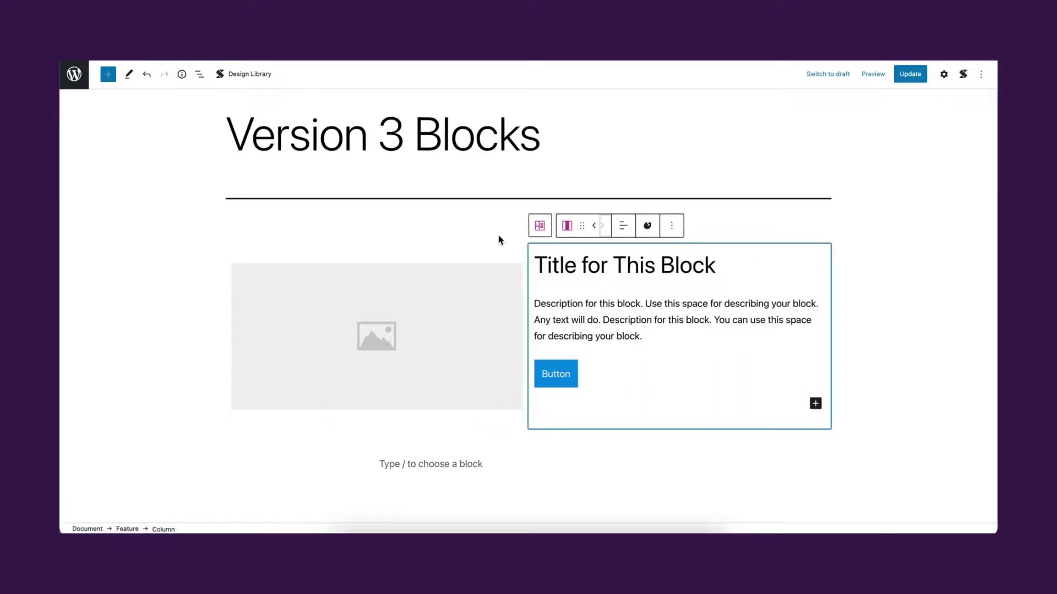
pyautogui.click(595, 226)
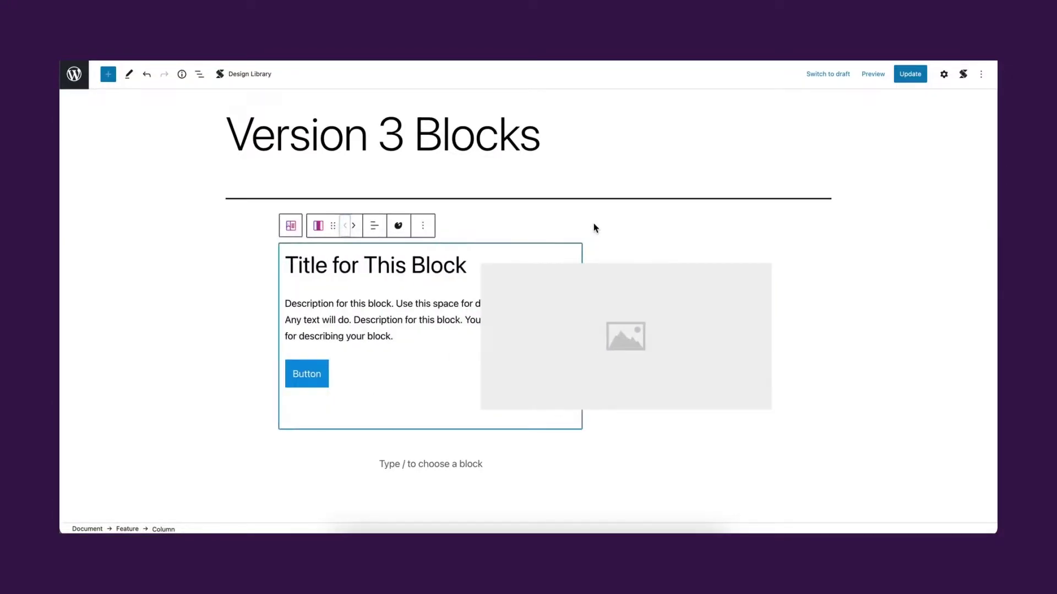
# Step: Reorder the column's heading, button group and description paragraph with the move arrows
pyautogui.click(424, 278)
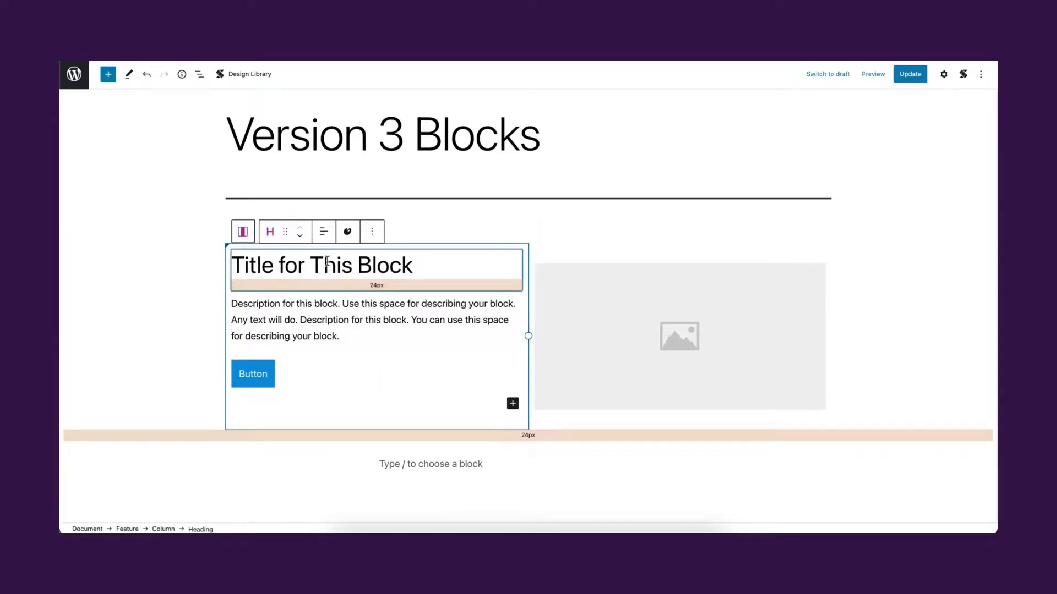
pyautogui.click(300, 238)
pyautogui.click(301, 239)
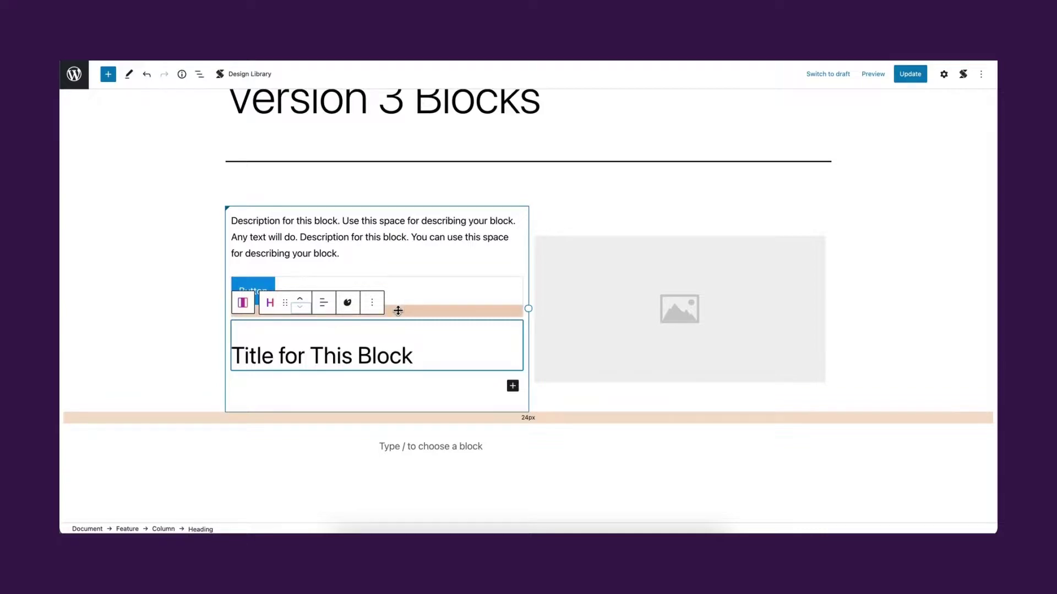
pyautogui.click(402, 307)
pyautogui.click(300, 252)
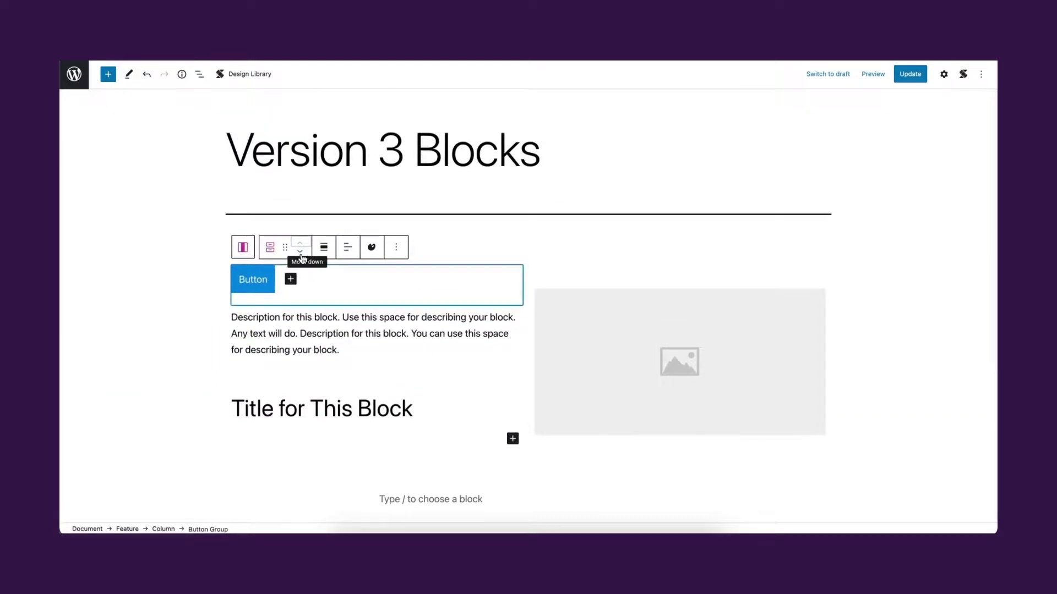
pyautogui.click(338, 326)
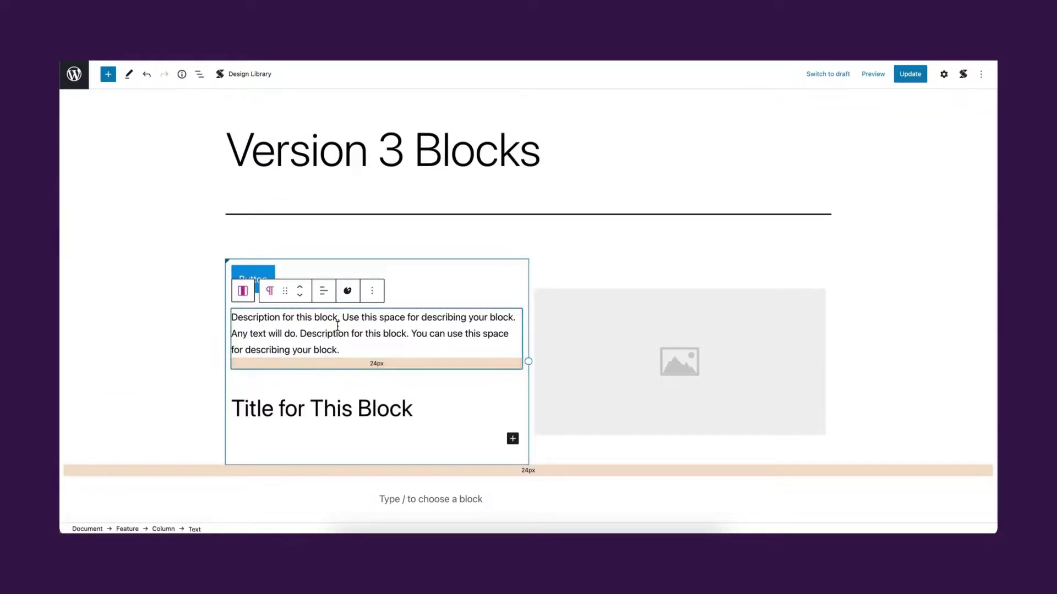
pyautogui.click(300, 295)
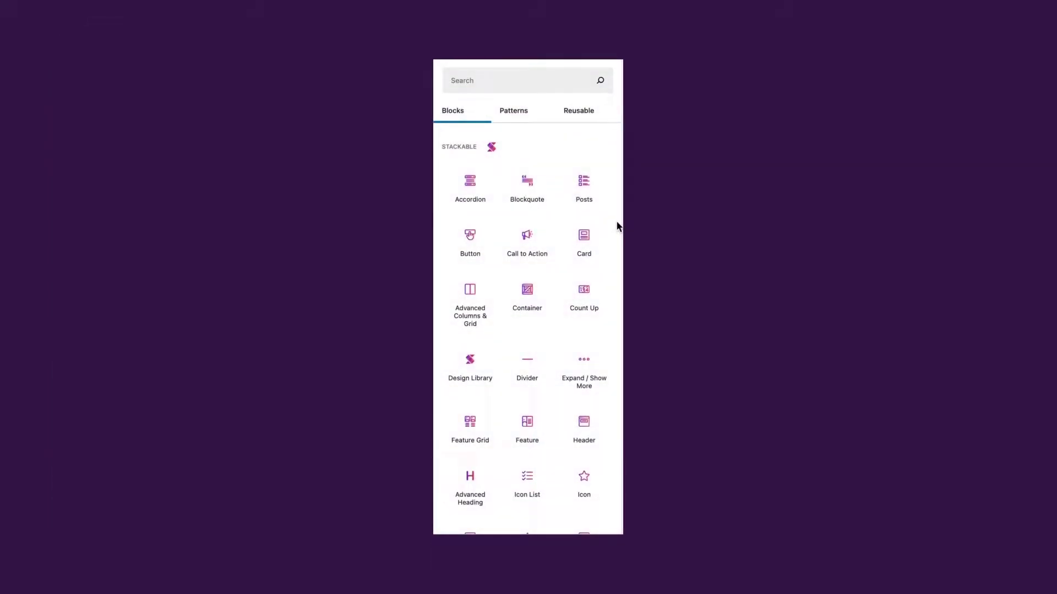
pyautogui.scroll(-5, 618, 226)
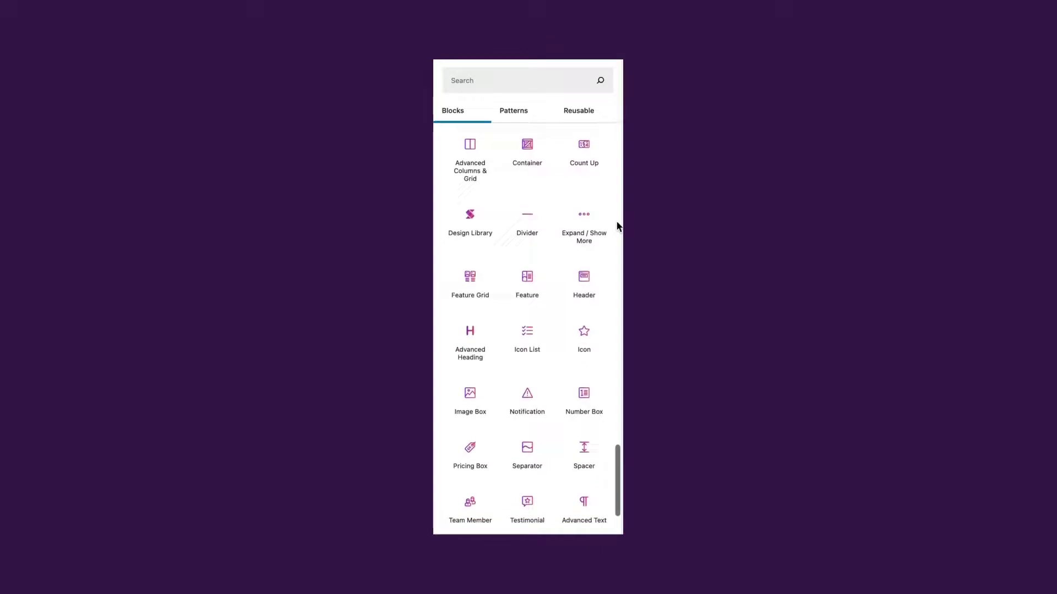
pyautogui.scroll(-1, 618, 227)
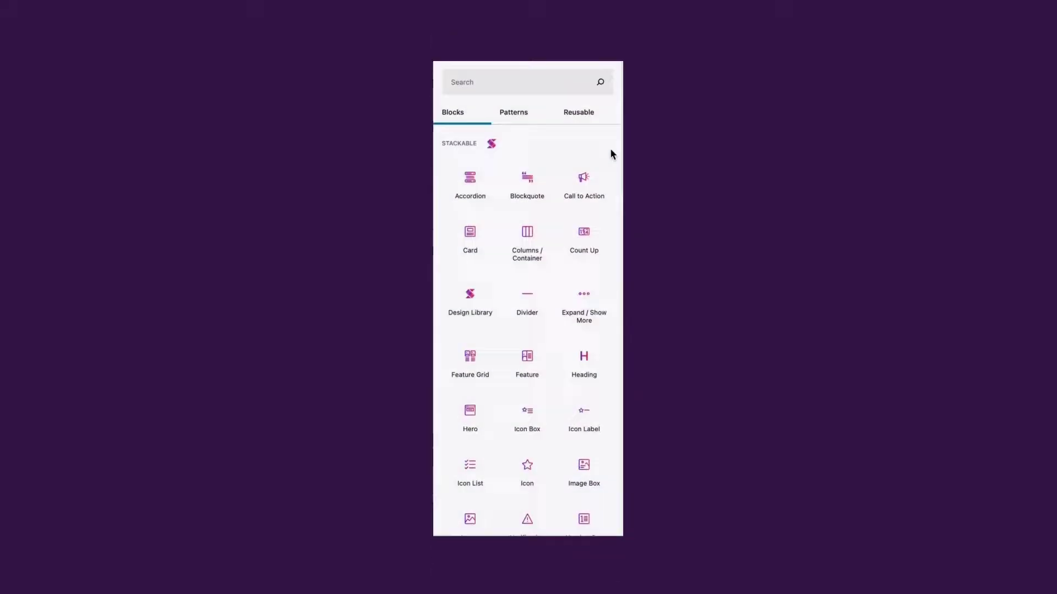
pyautogui.scroll(-3, 611, 148)
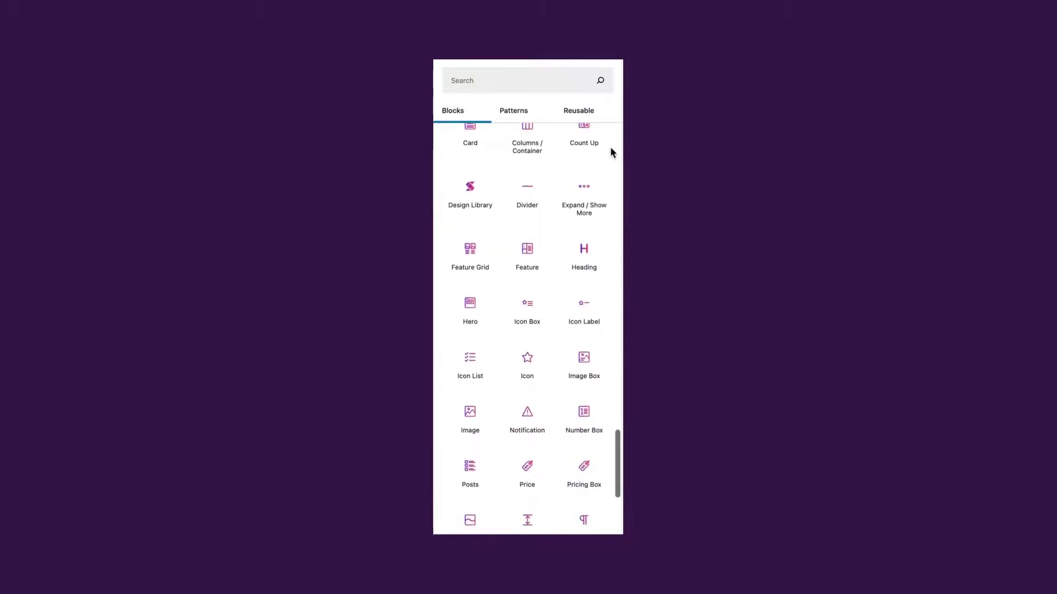
pyautogui.scroll(-4, 610, 148)
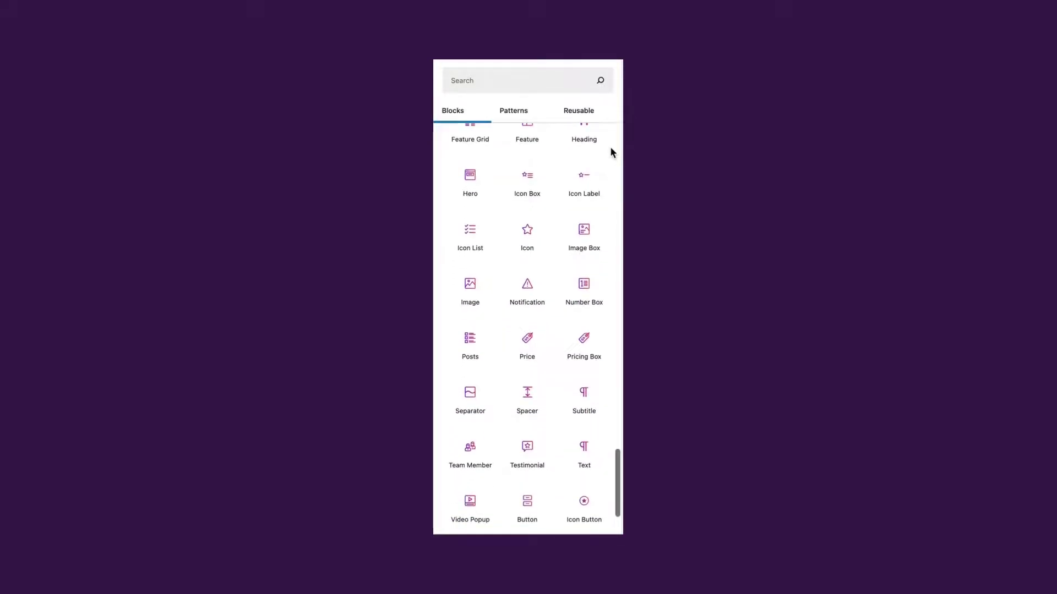
pyautogui.scroll(-2, 610, 148)
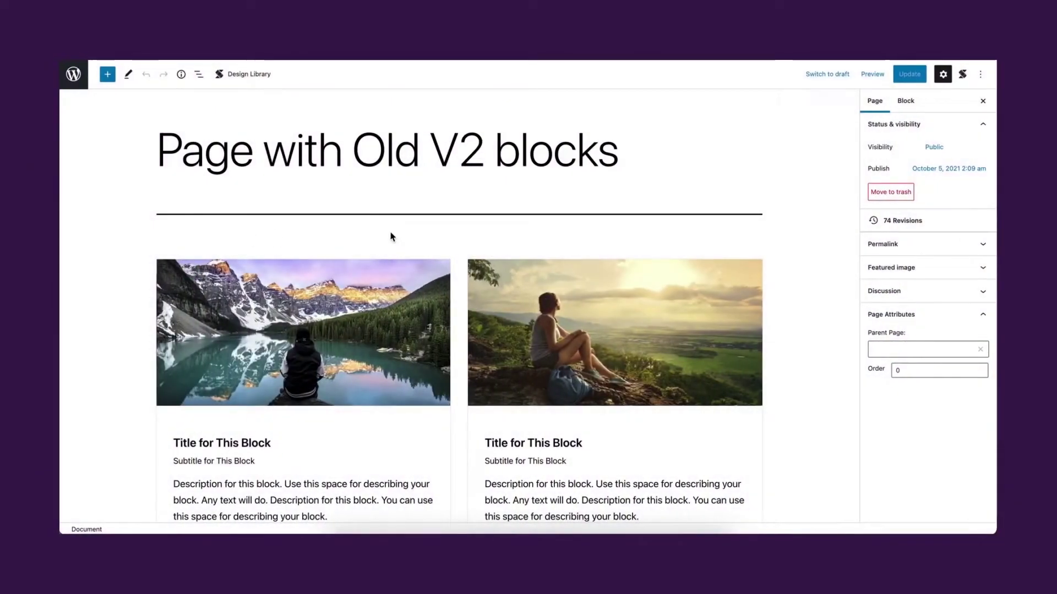
# Step: Give the Card (v2) container a black background and border radius 50, then add a paragraph below
pyautogui.scroll(-3, 462, 300)
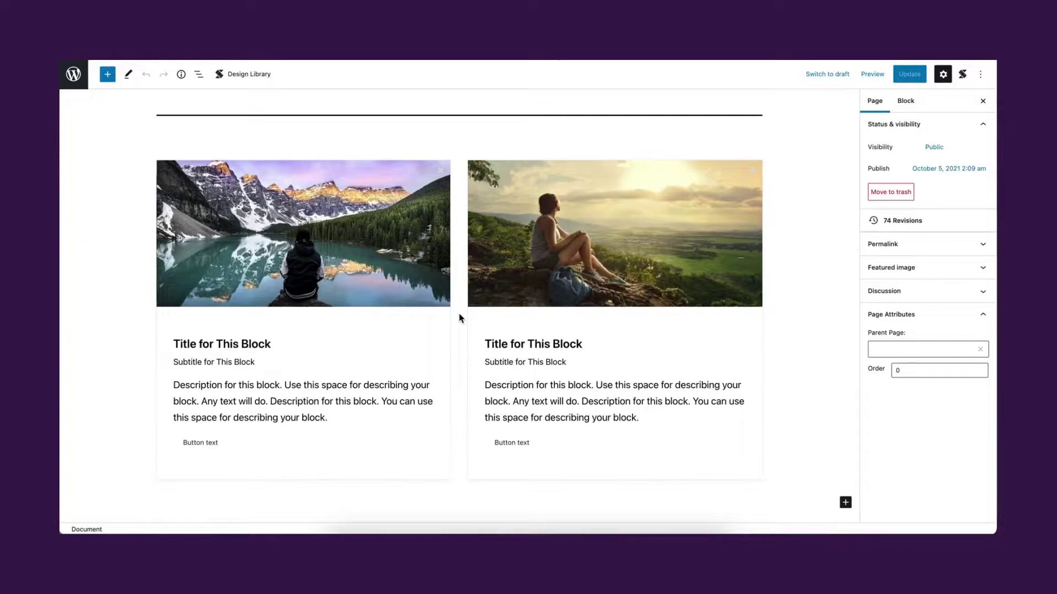
pyautogui.click(461, 318)
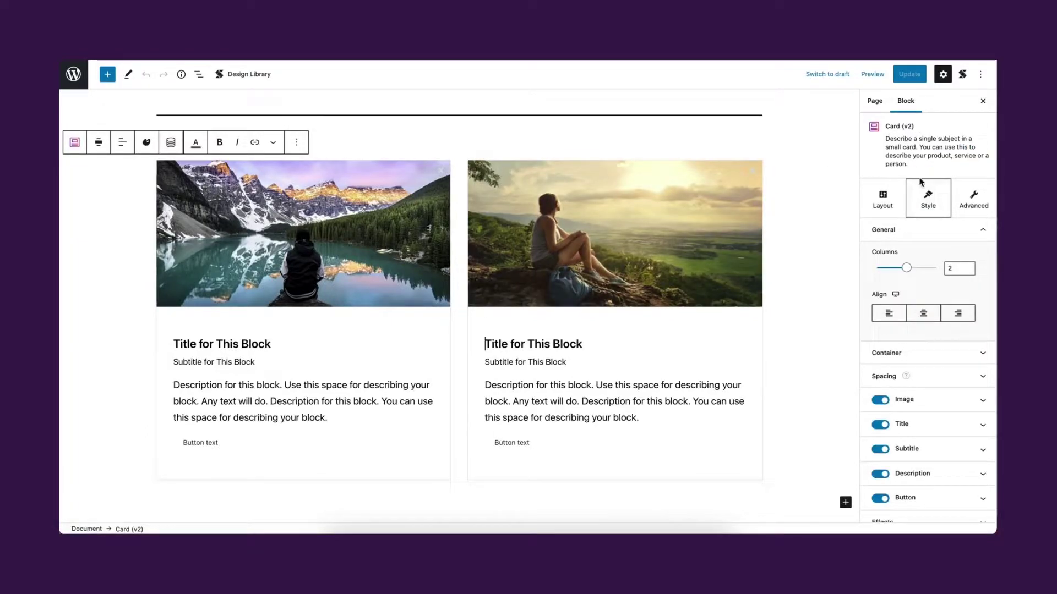
pyautogui.click(974, 353)
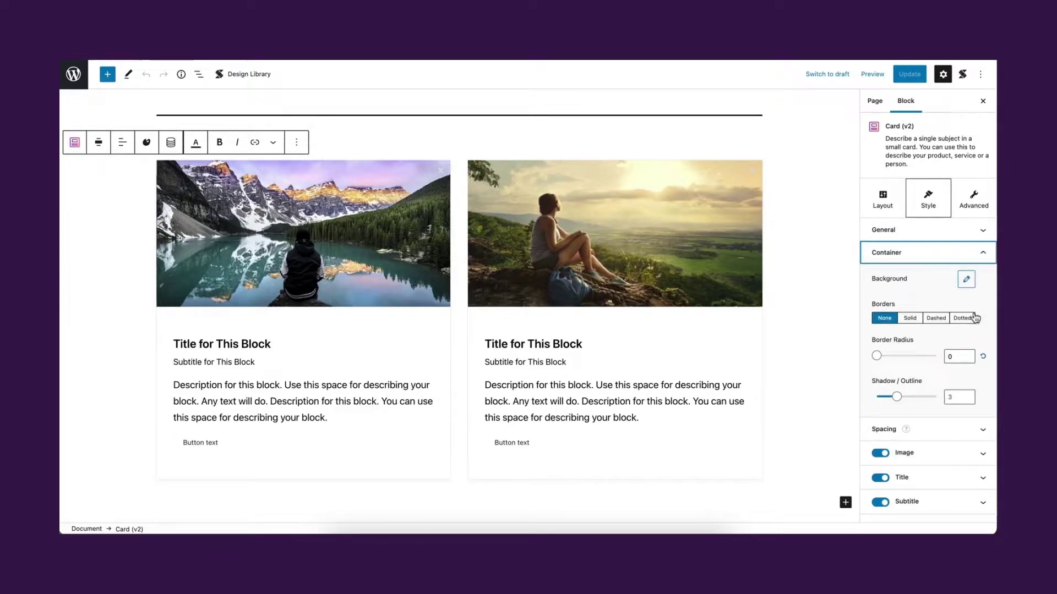
pyautogui.click(965, 279)
pyautogui.click(852, 367)
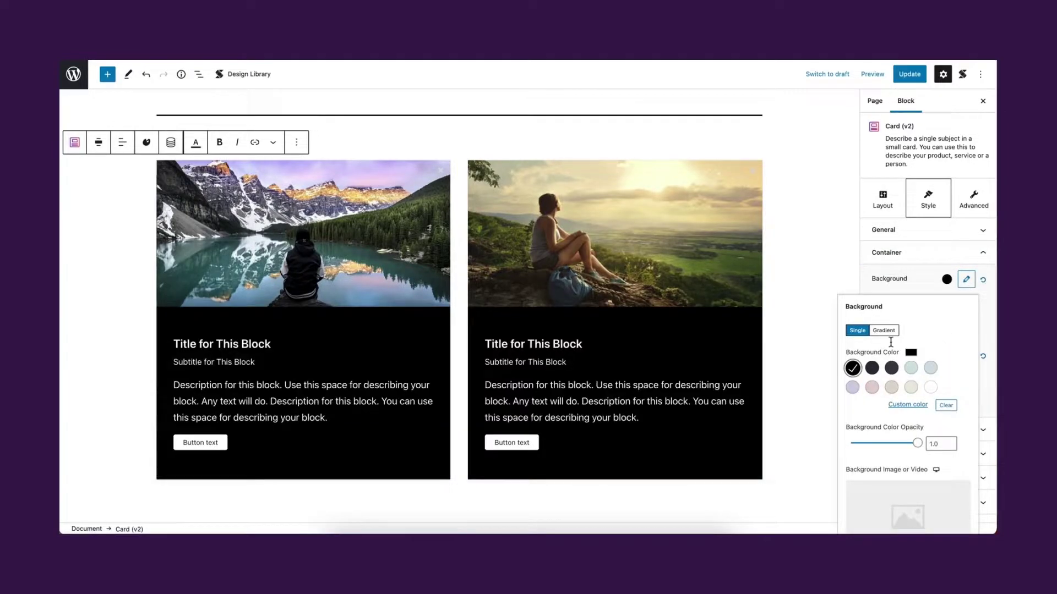
pyautogui.click(967, 279)
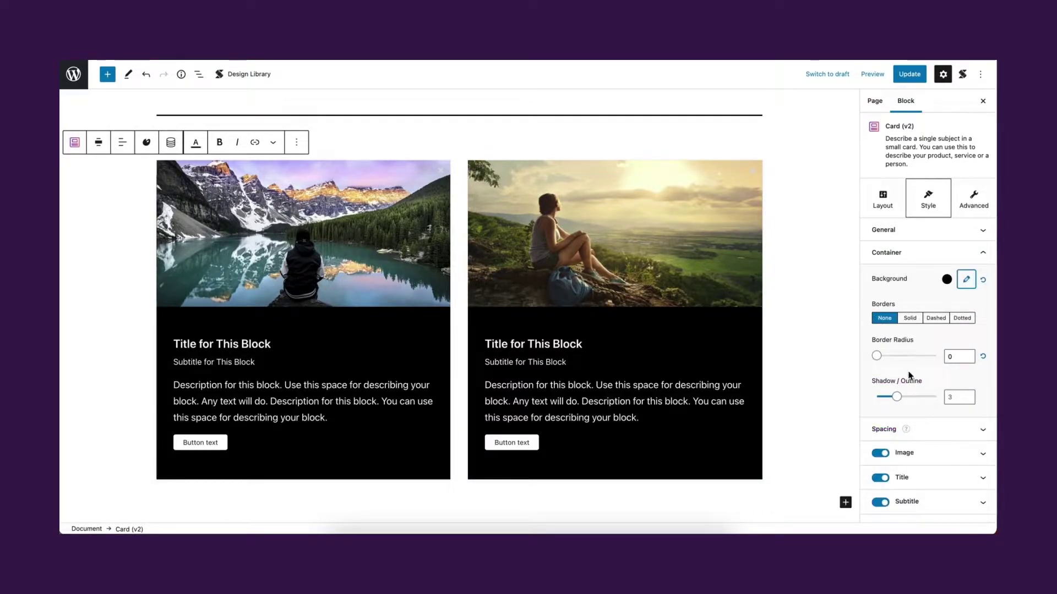
pyautogui.moveTo(876, 356); pyautogui.dragTo(946, 357)
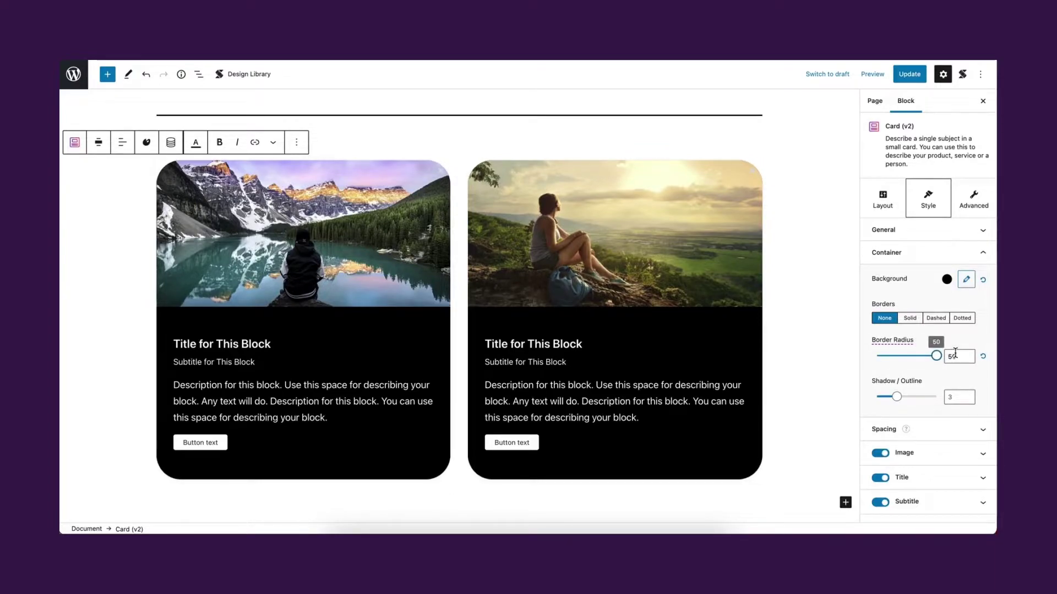
pyautogui.click(462, 493)
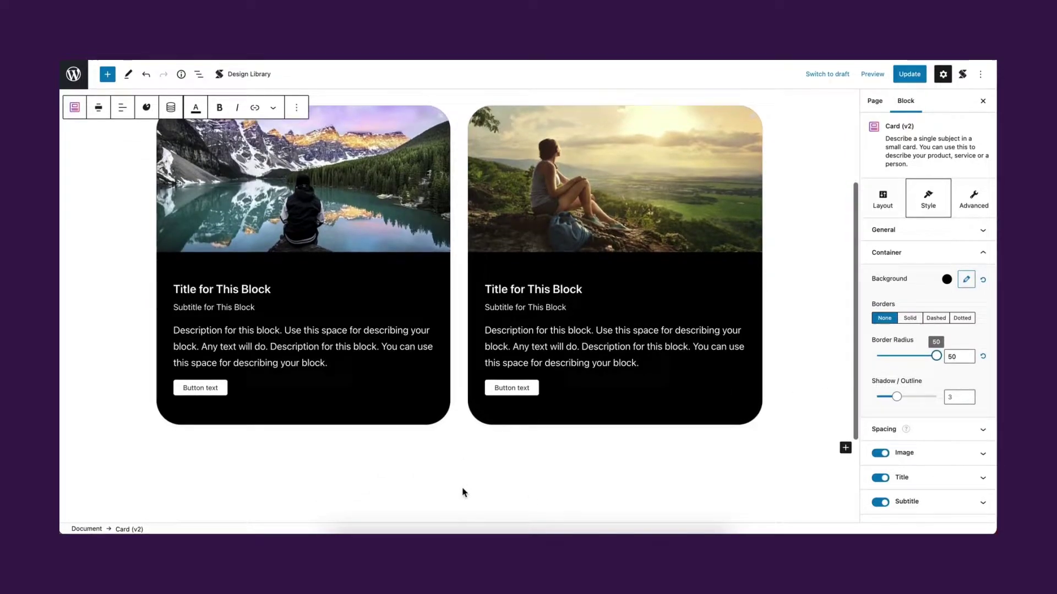
# Step: Open the block inserter and scroll to the Stackable (v2) blocks such as Card (v2) and Count Up (v2)
pyautogui.click(107, 75)
pyautogui.scroll(-10, 146, 275)
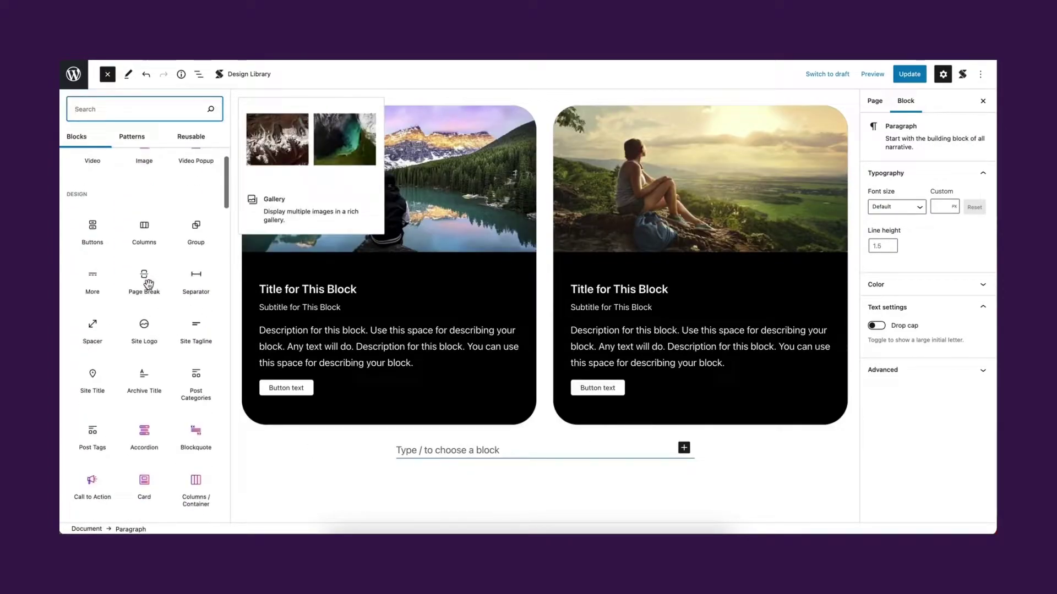
pyautogui.scroll(-15, 148, 285)
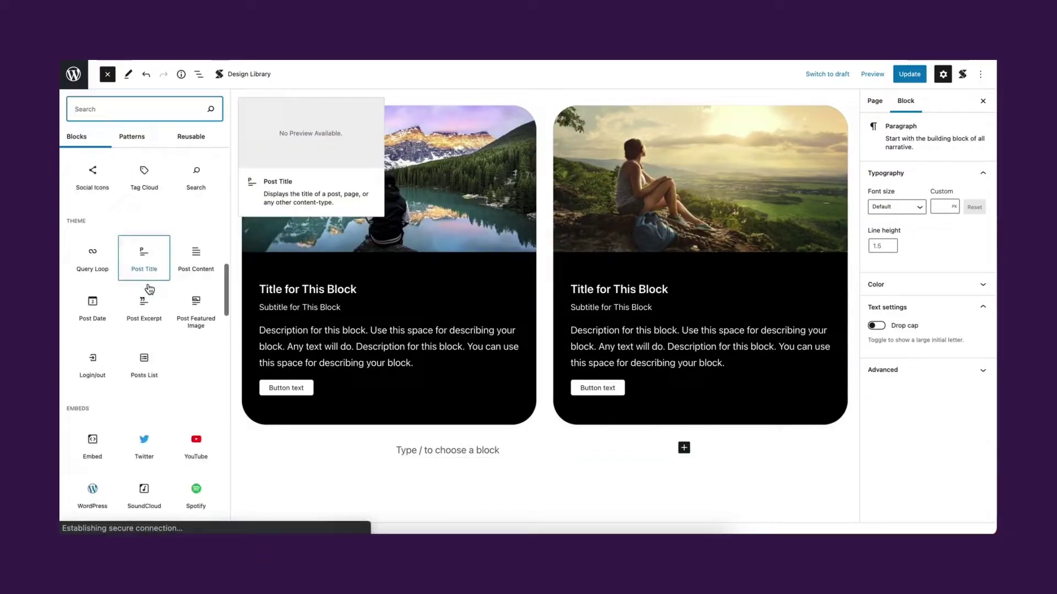
pyautogui.scroll(15, 149, 289)
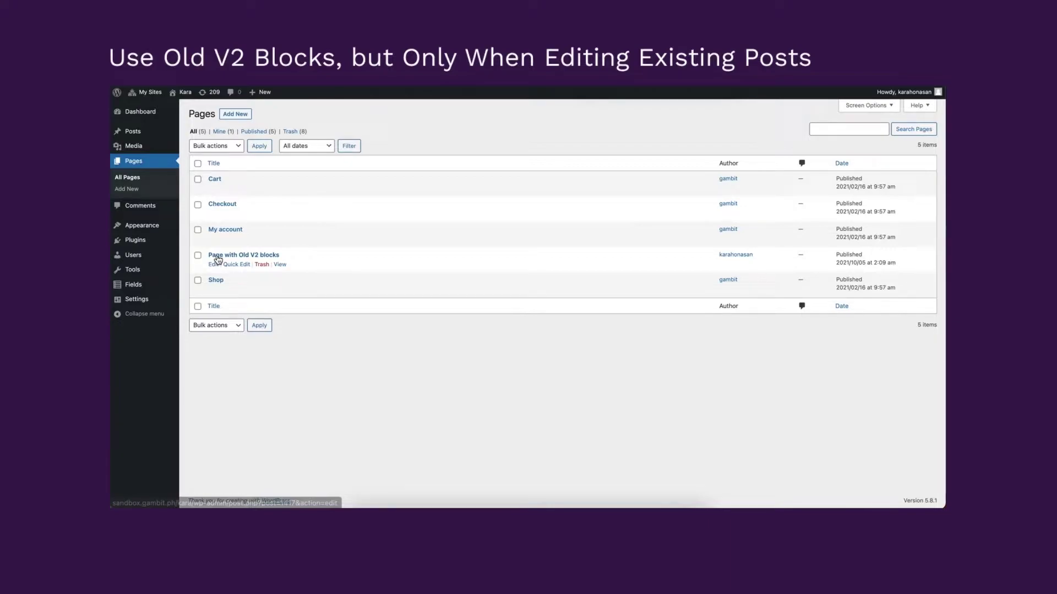
# Step: Edit 'Page with Old V2 blocks' and give its Card (v2) containers a black background and radius 50
pyautogui.click(213, 266)
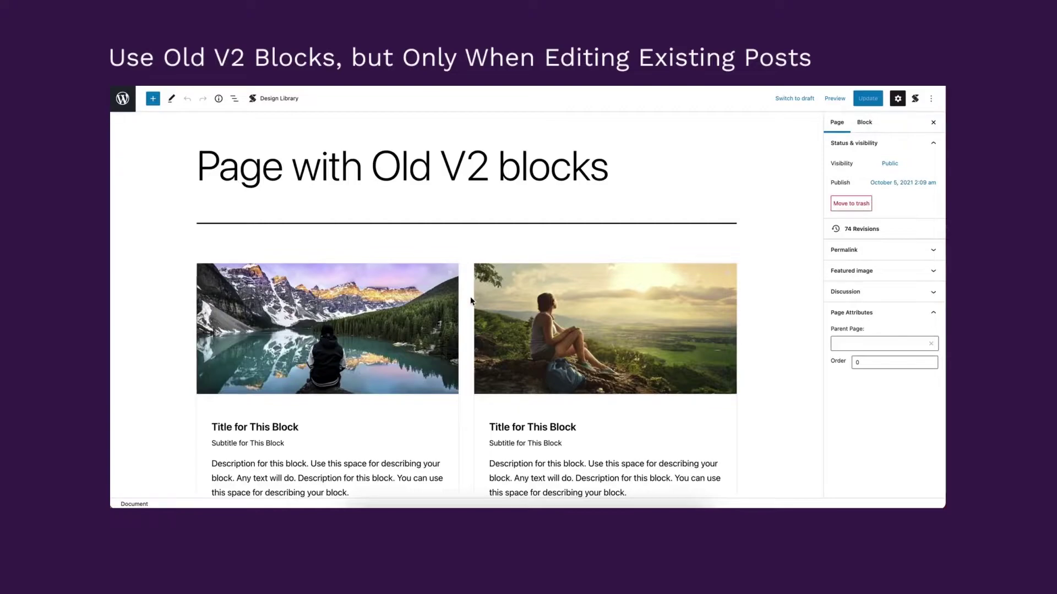
pyautogui.scroll(-2, 470, 301)
pyautogui.click(468, 313)
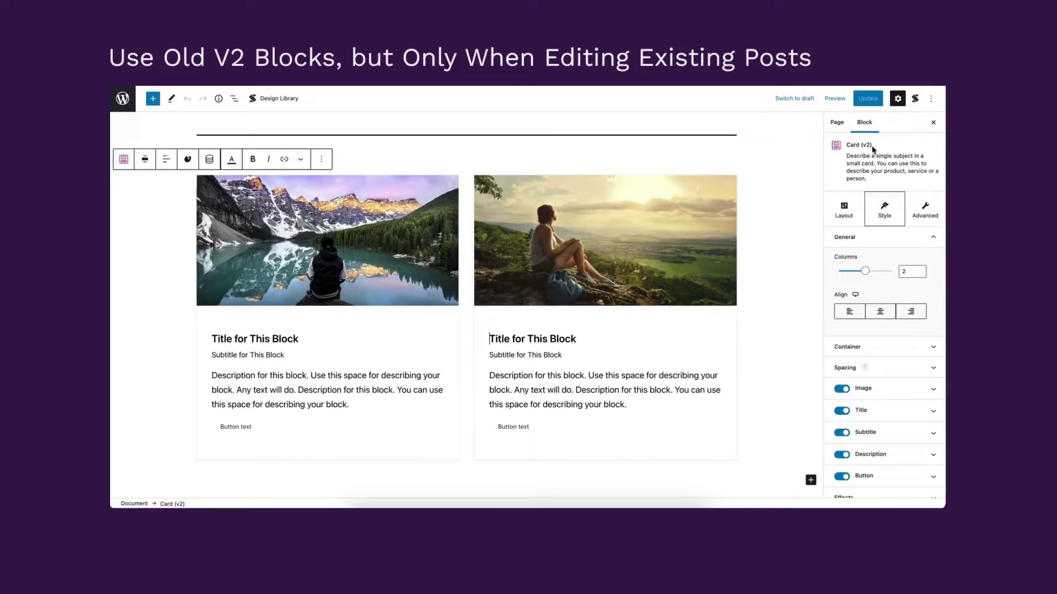
pyautogui.click(853, 346)
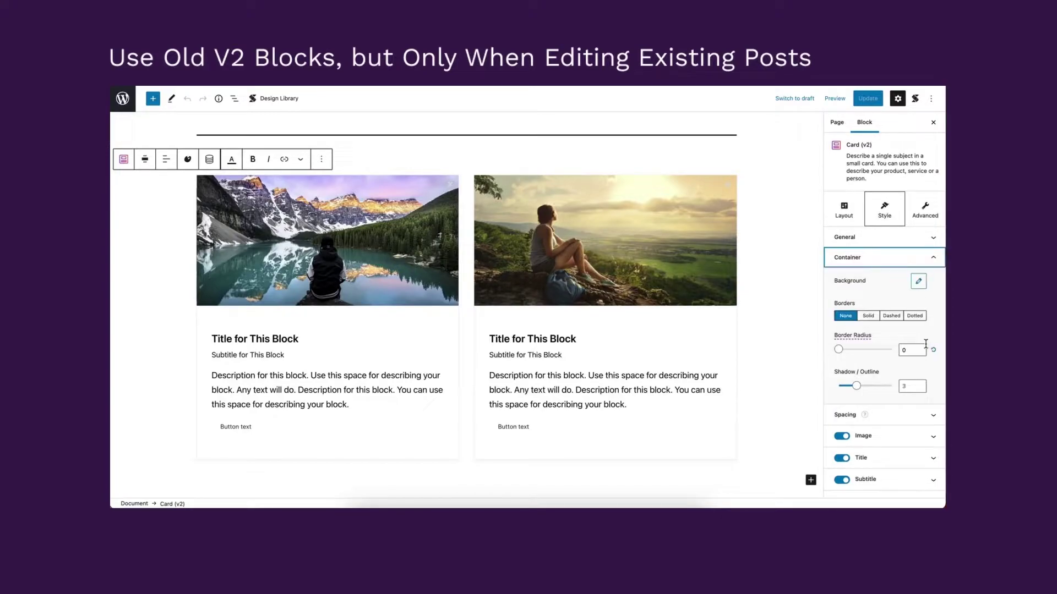
pyautogui.click(918, 282)
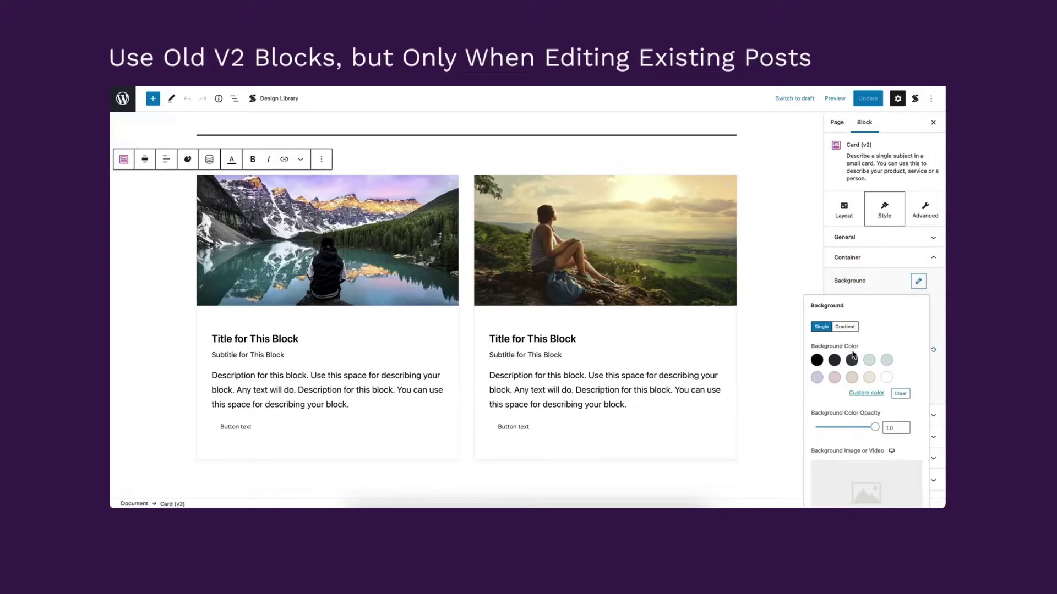
pyautogui.click(818, 361)
pyautogui.click(918, 281)
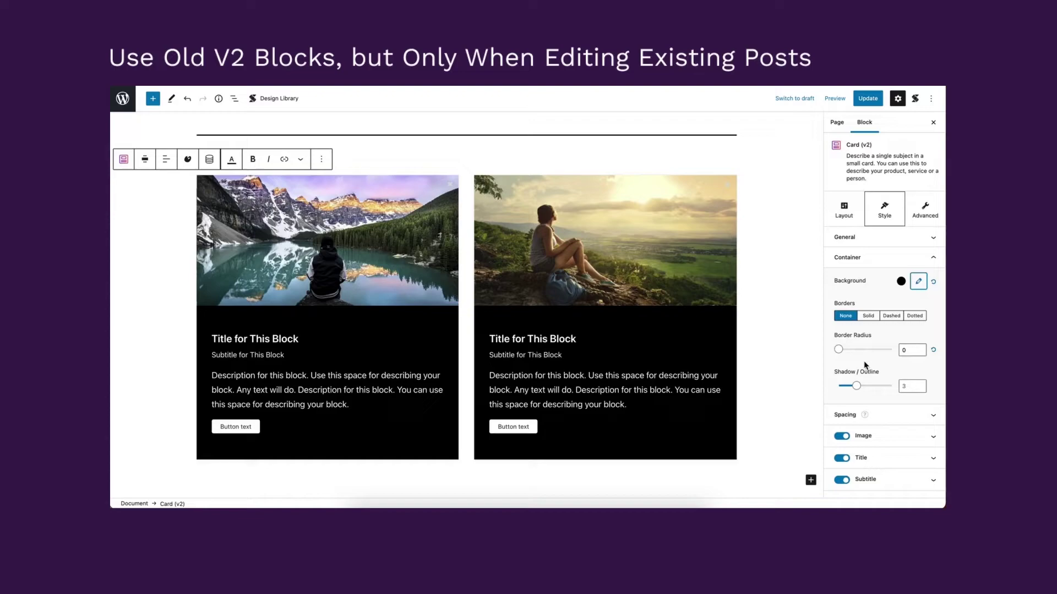
pyautogui.moveTo(838, 350); pyautogui.dragTo(895, 350)
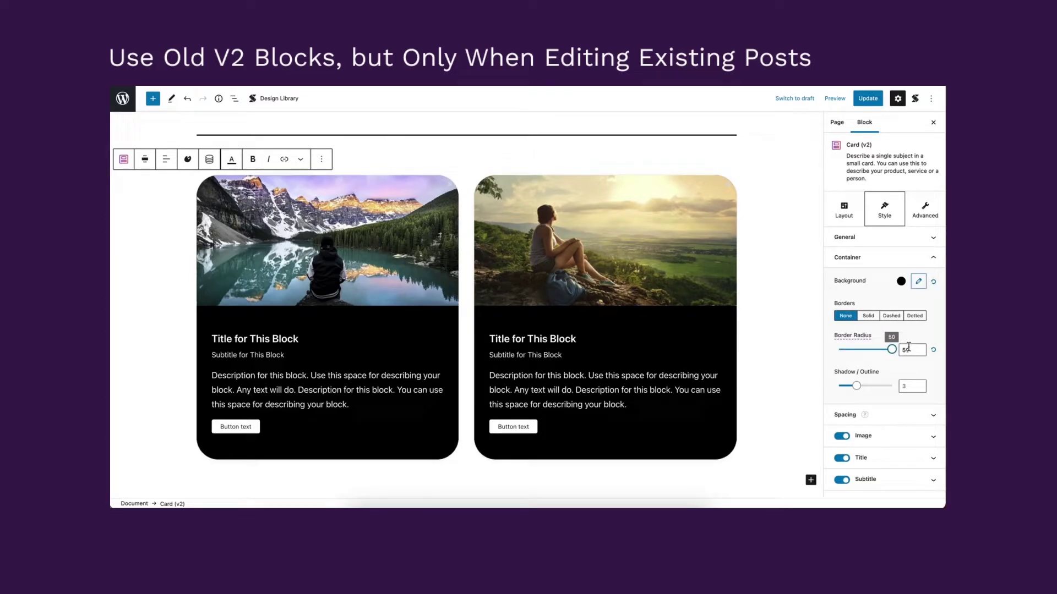
# Step: Insert a three-column Image Box (v2) block below the black cards from the block library
pyautogui.scroll(-1, 472, 470)
pyautogui.click(446, 447)
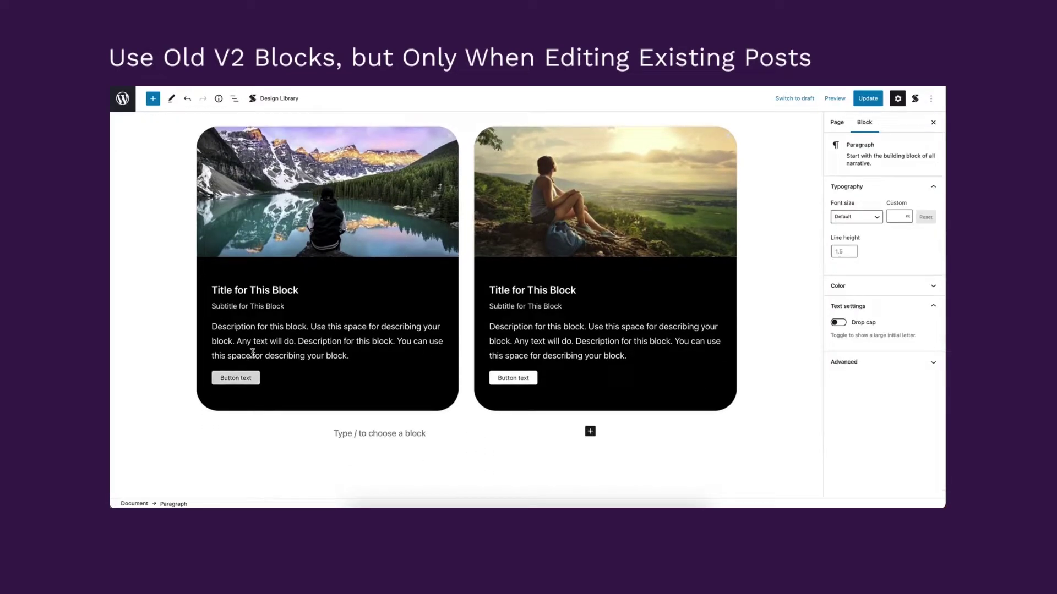
pyautogui.click(153, 98)
pyautogui.scroll(-5, 187, 275)
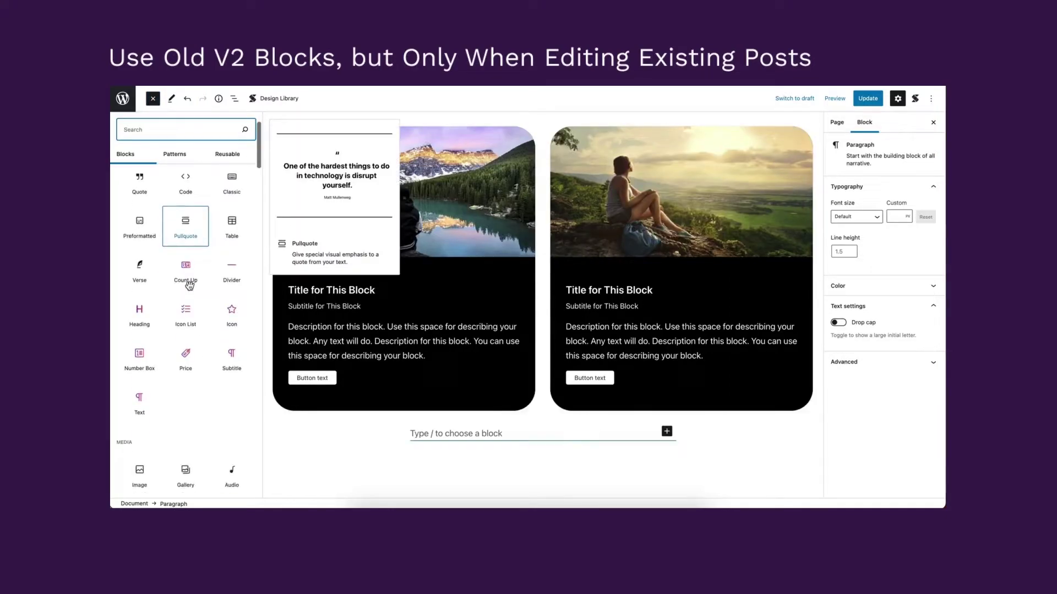
pyautogui.scroll(-10, 189, 286)
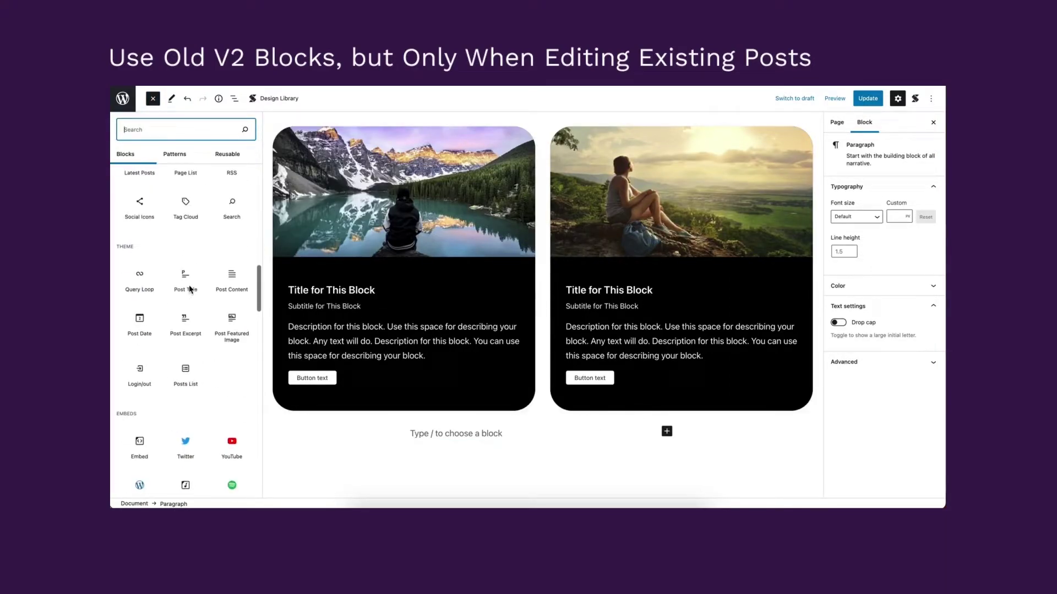
pyautogui.scroll(-10, 189, 286)
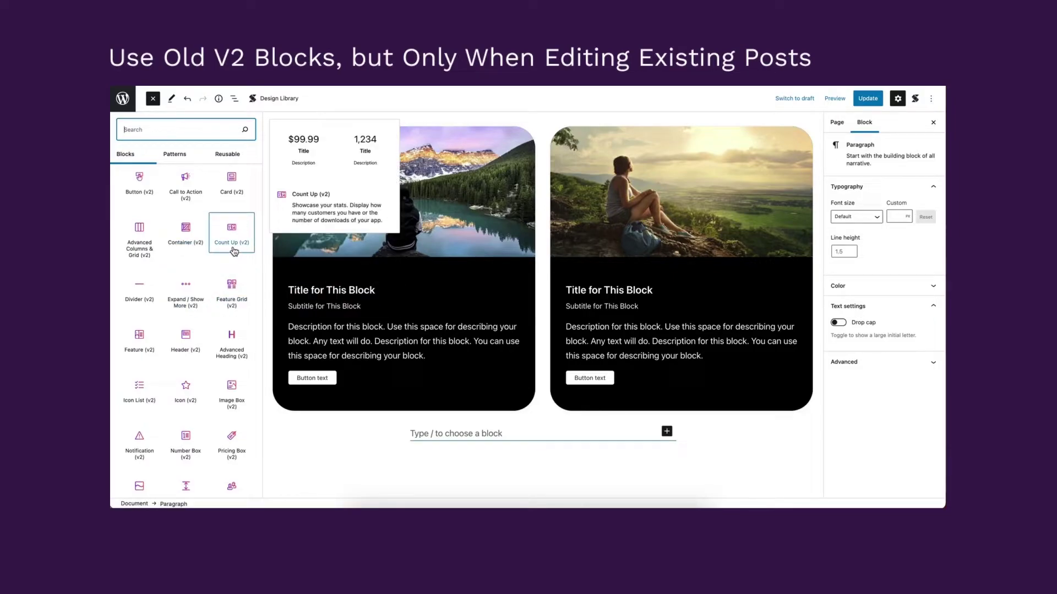
pyautogui.click(222, 394)
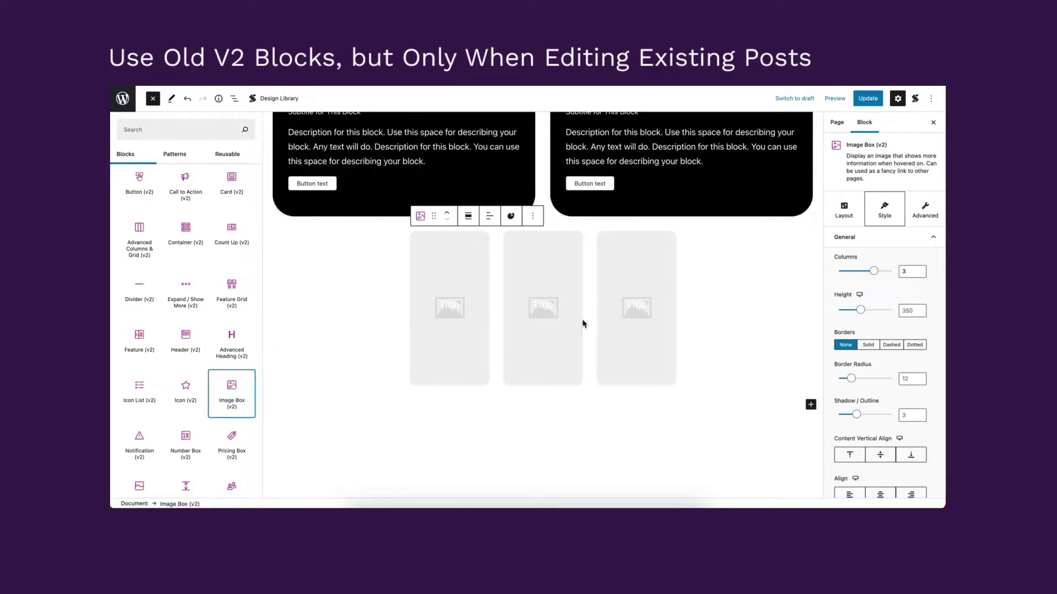
pyautogui.click(551, 330)
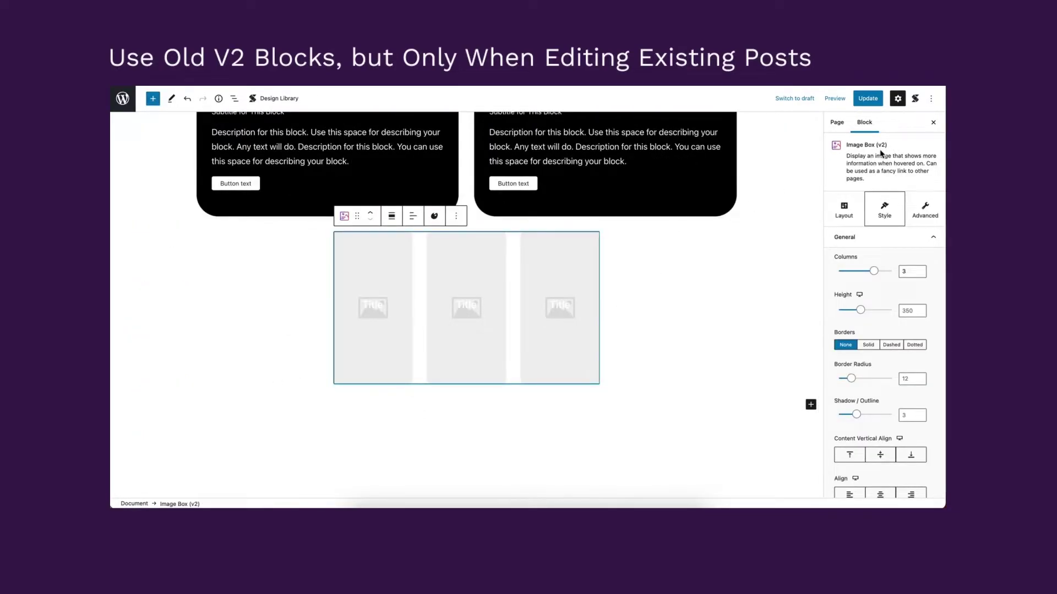
# Step: Add a Card block with the Default layout below the Image Box and select the whole card
pyautogui.click(532, 388)
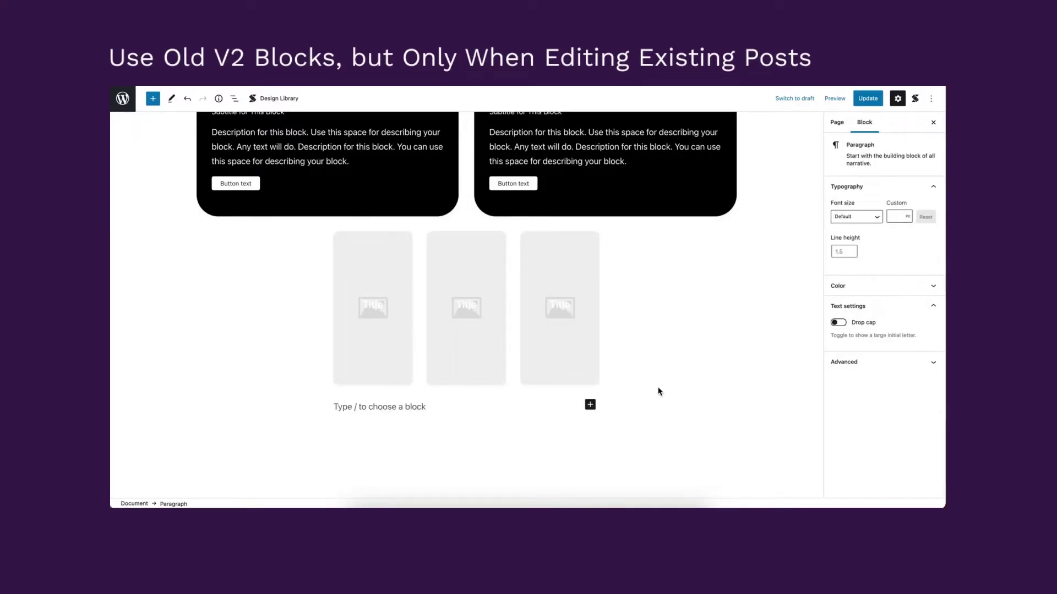
pyautogui.click(590, 407)
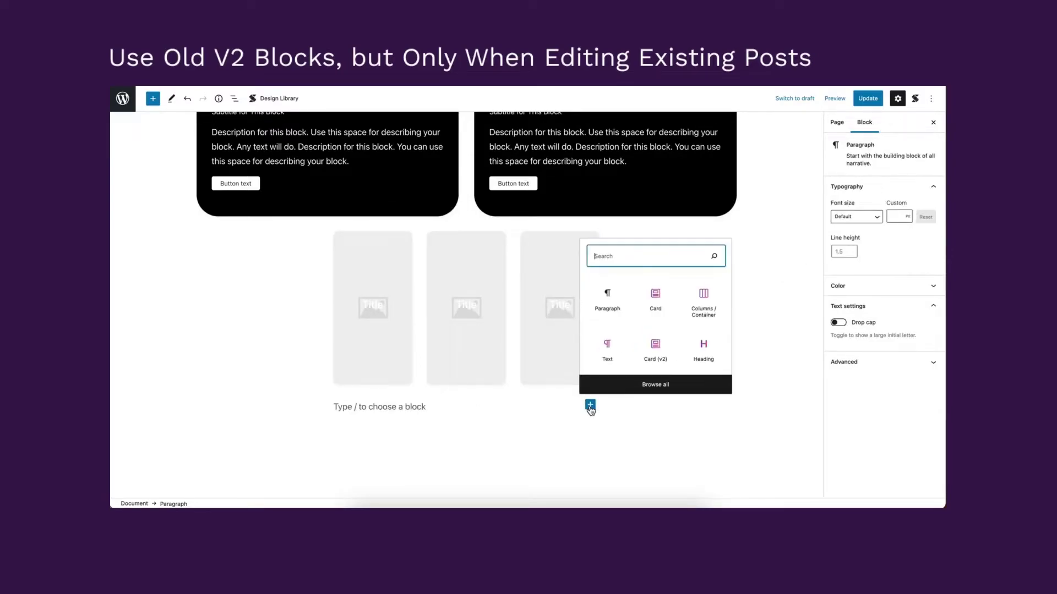
pyautogui.click(653, 310)
pyautogui.scroll(-2, 420, 435)
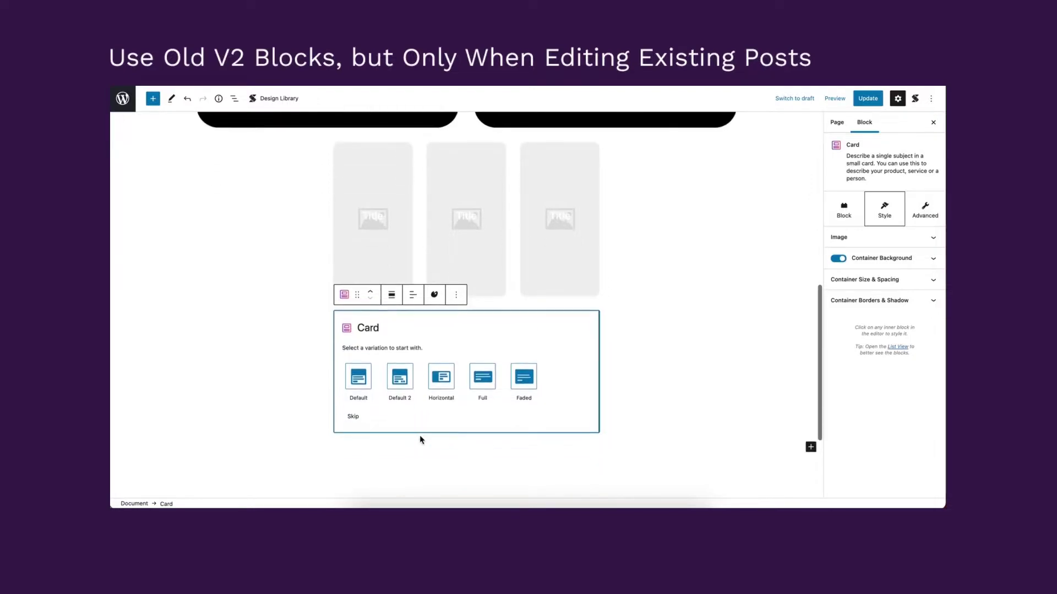
pyautogui.click(359, 380)
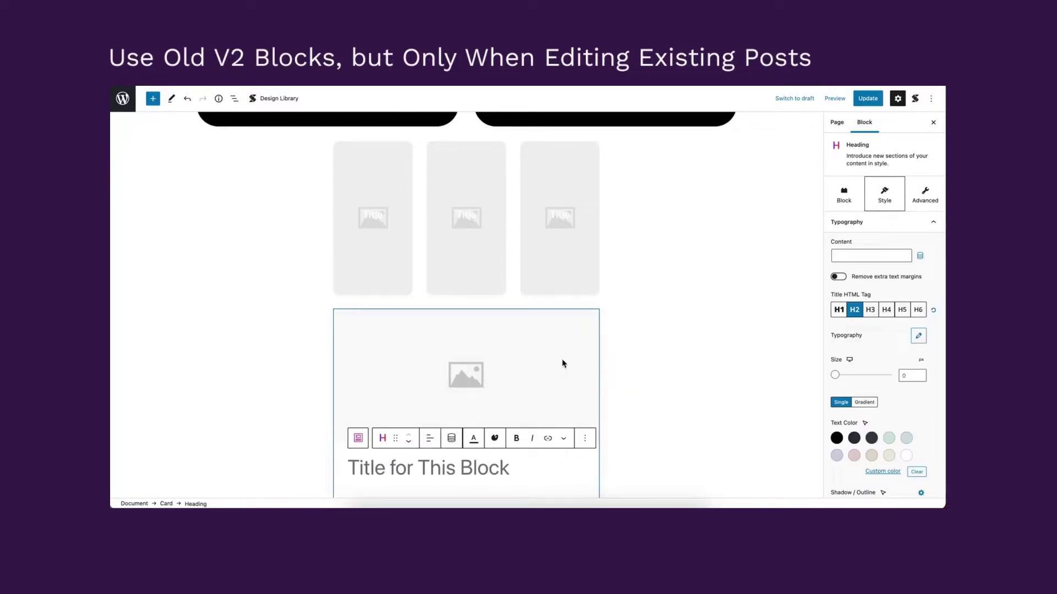
pyautogui.scroll(-3, 562, 363)
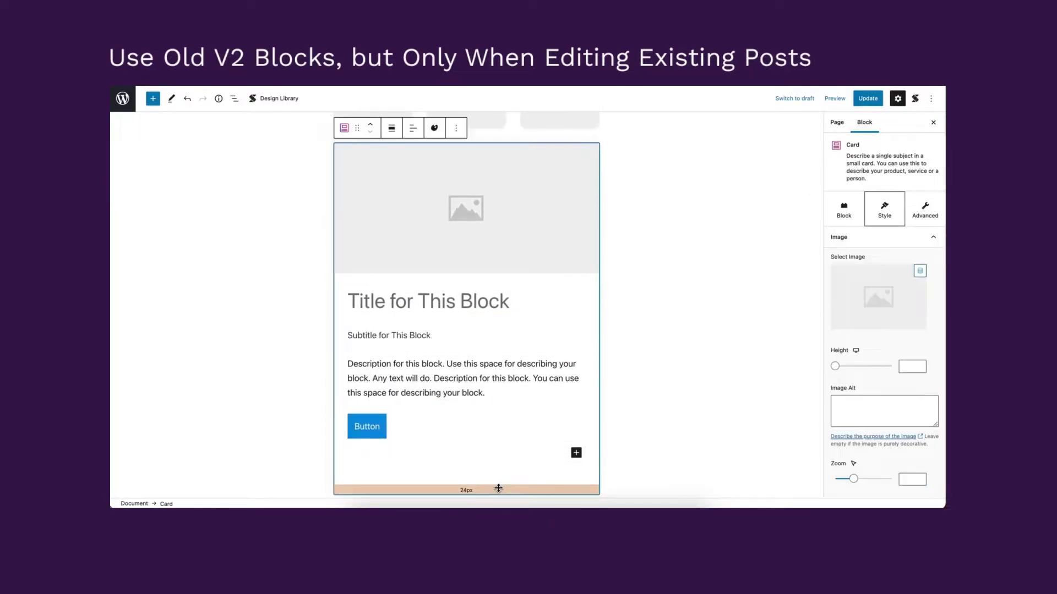
pyautogui.click(590, 331)
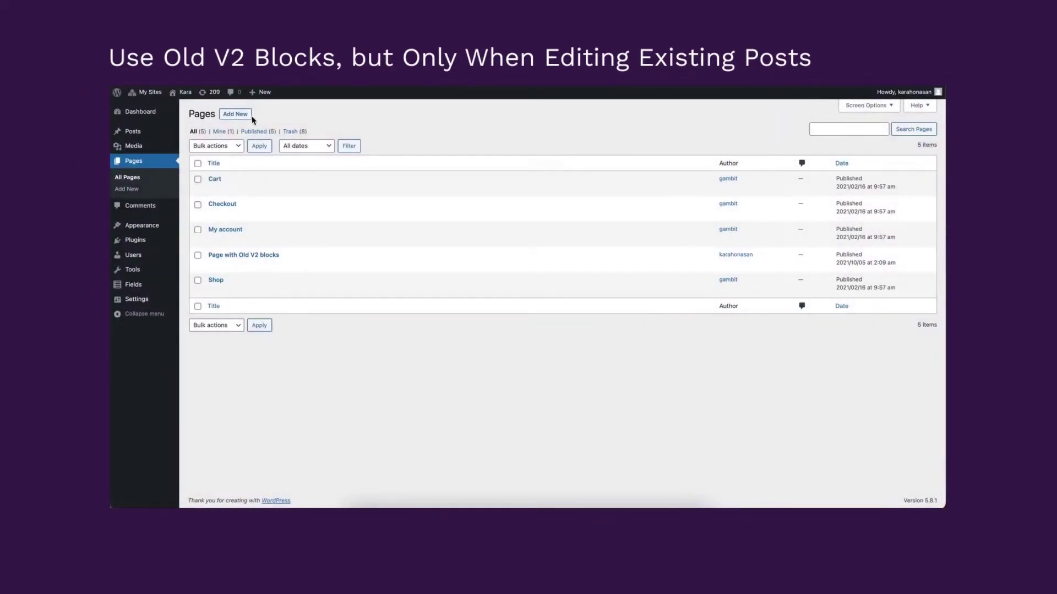
pyautogui.click(239, 118)
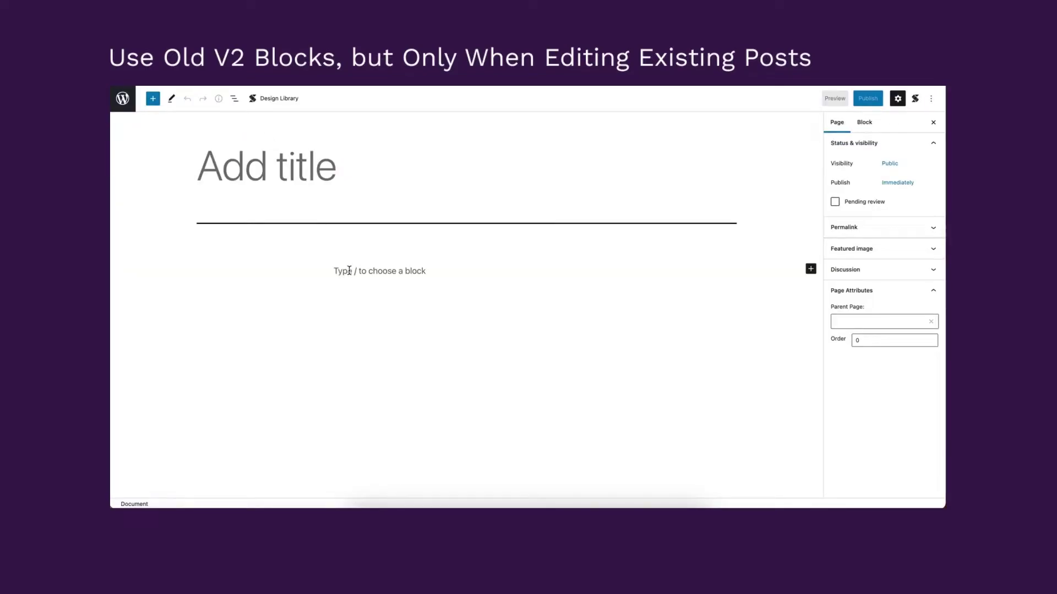
pyautogui.click(349, 270)
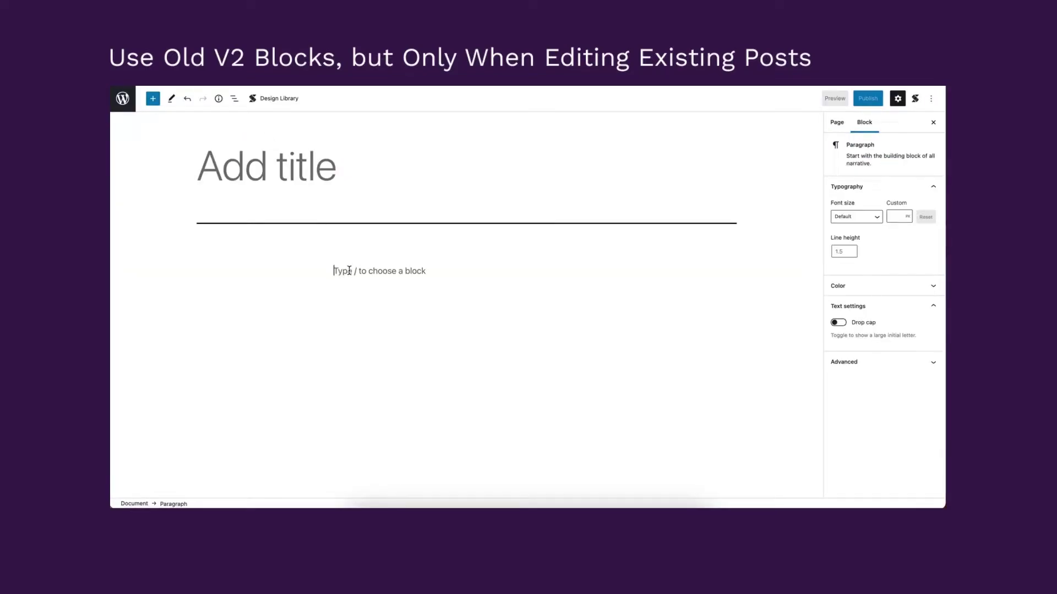
pyautogui.click(152, 98)
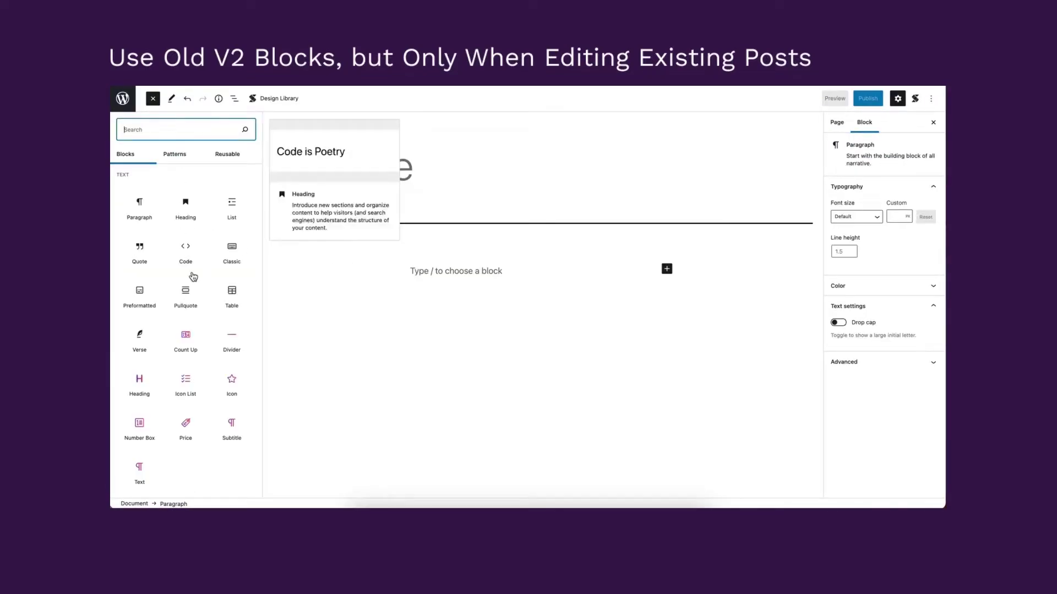
pyautogui.scroll(-15, 191, 288)
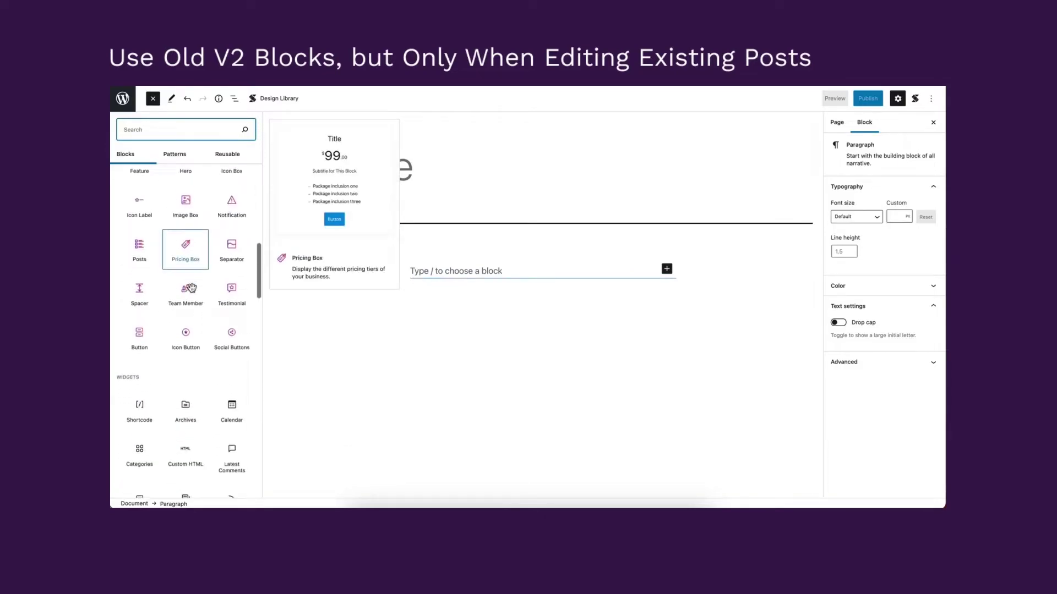
pyautogui.scroll(-3, 193, 292)
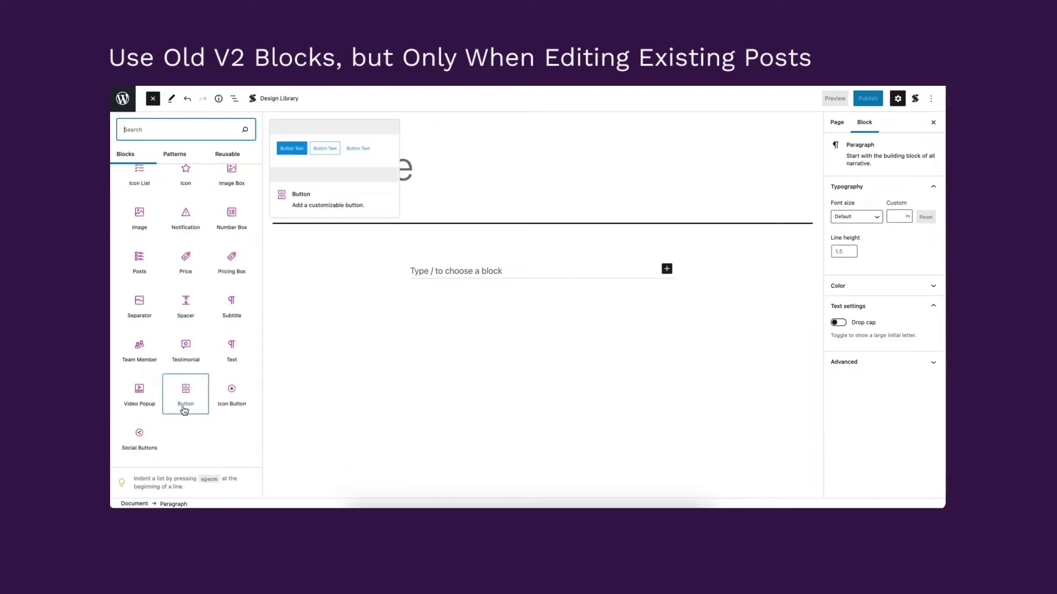
pyautogui.scroll(6, 196, 337)
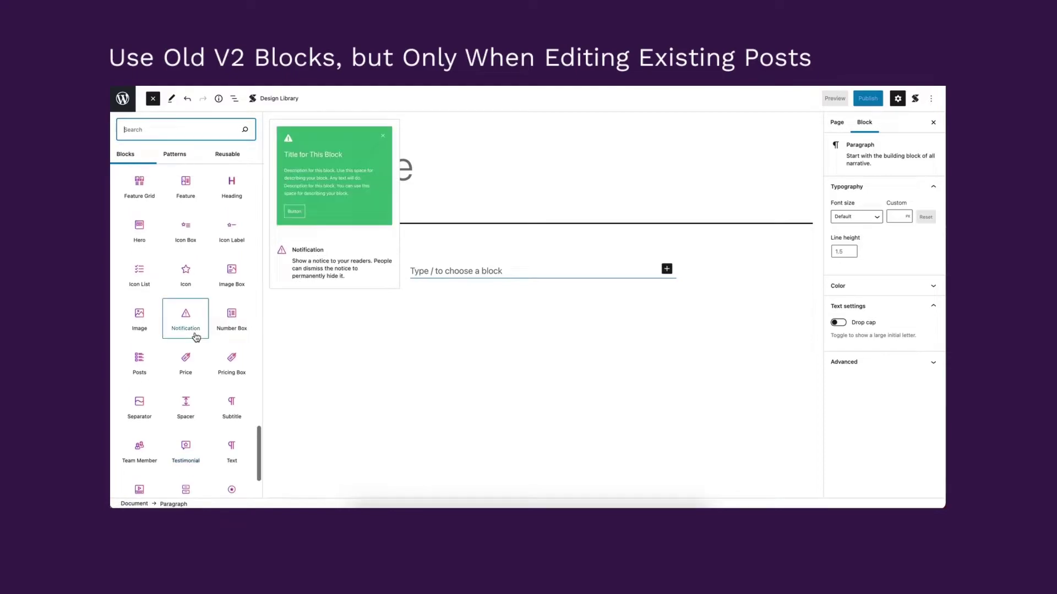
pyautogui.scroll(1, 196, 337)
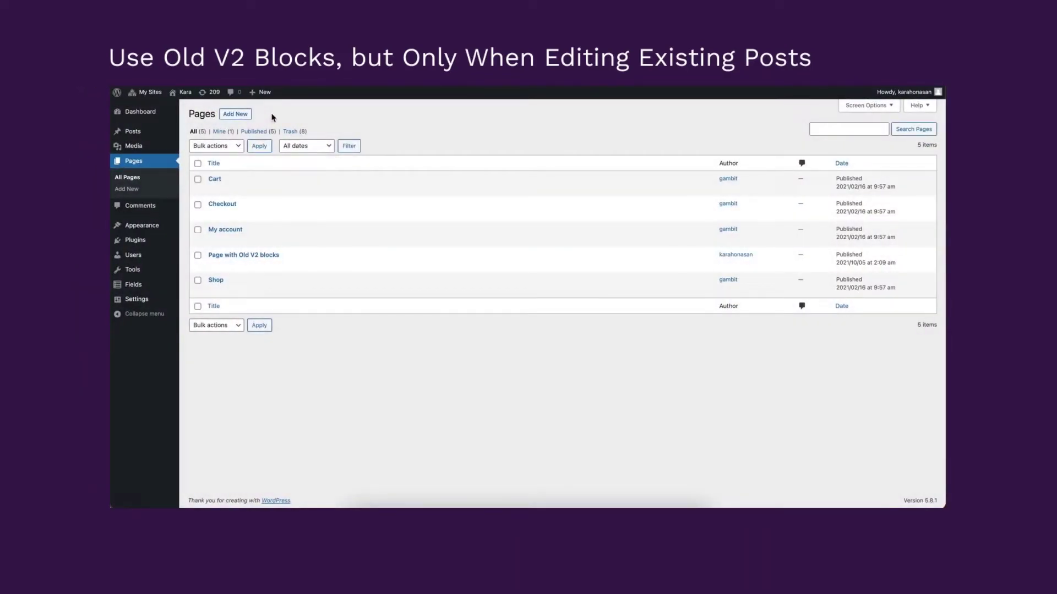
pyautogui.click(245, 116)
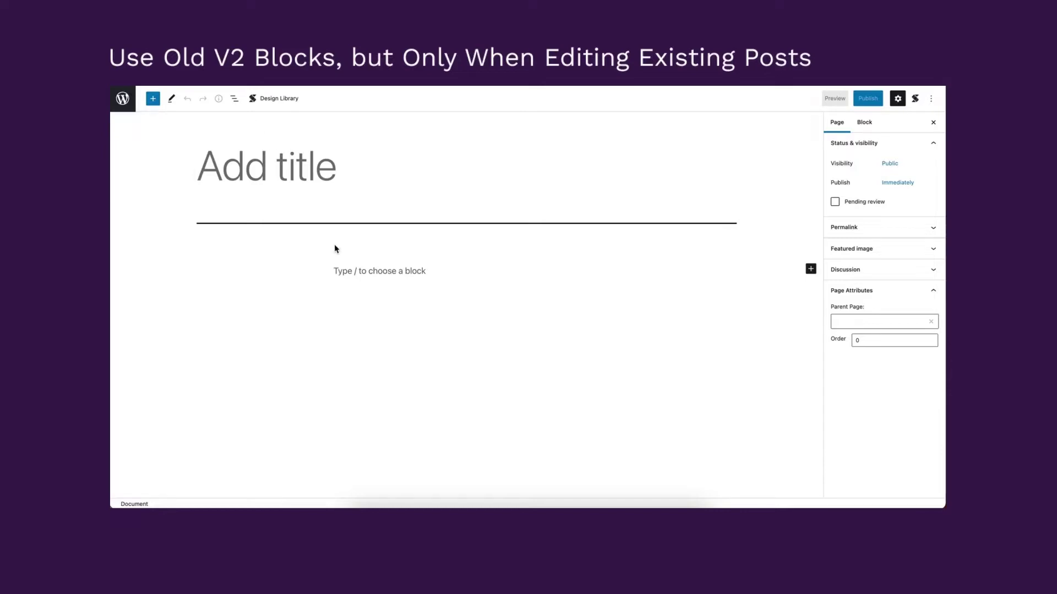
pyautogui.click(349, 270)
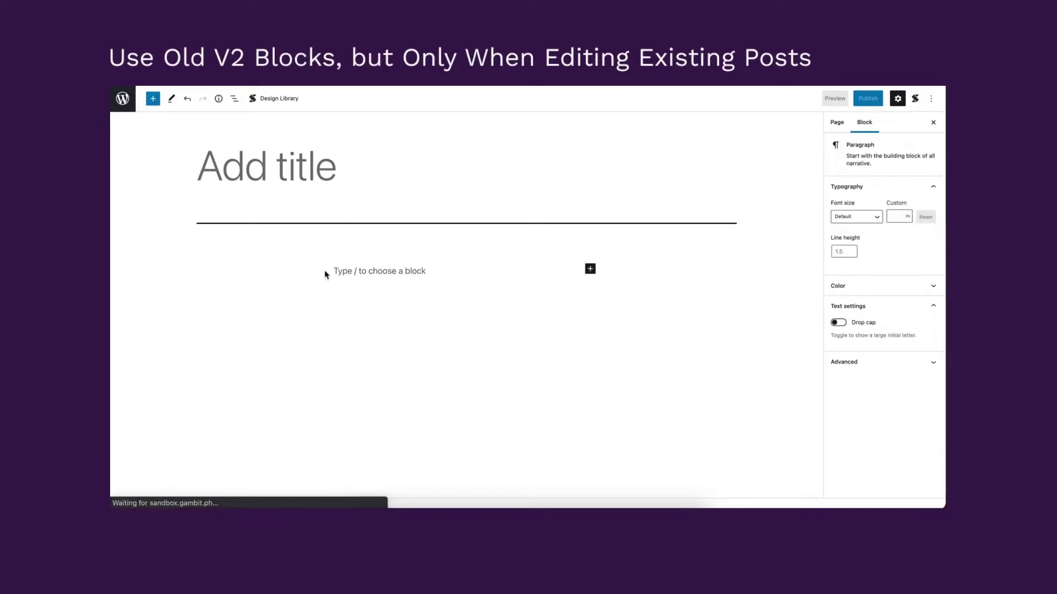
pyautogui.click(152, 99)
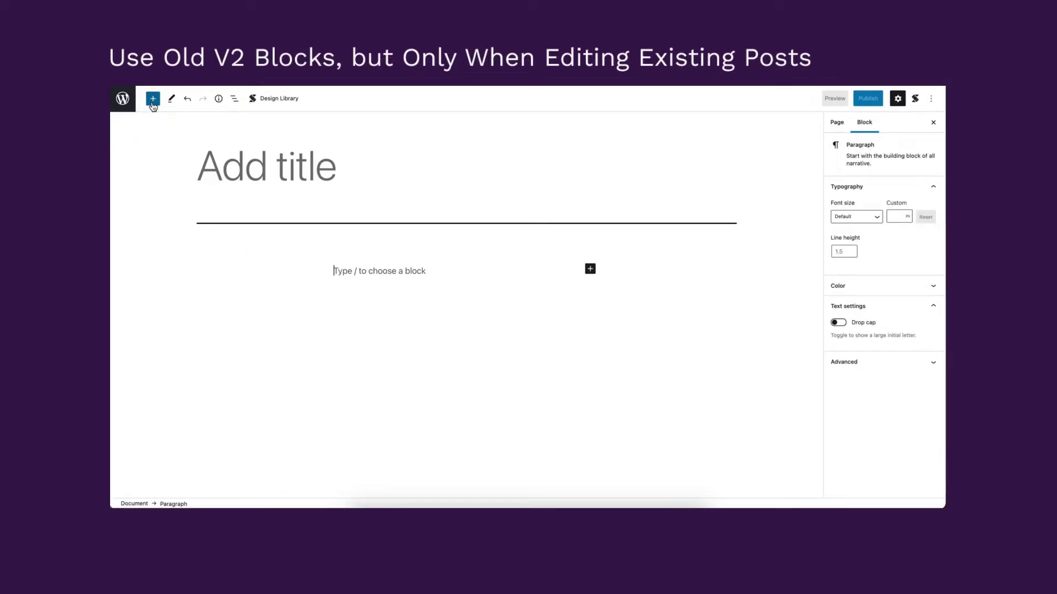
pyautogui.scroll(-10, 192, 289)
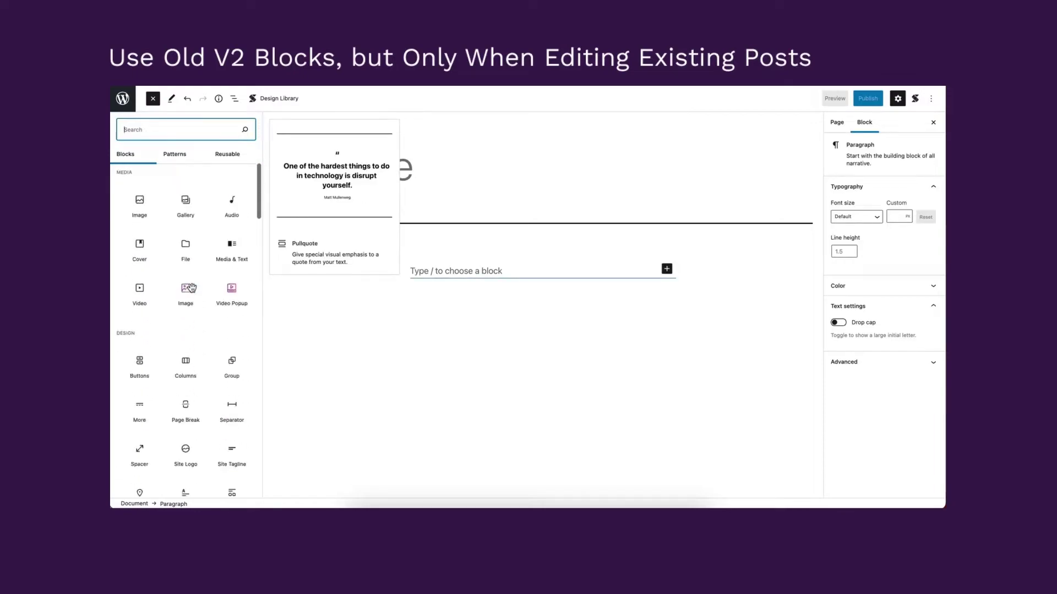
pyautogui.scroll(-15, 194, 291)
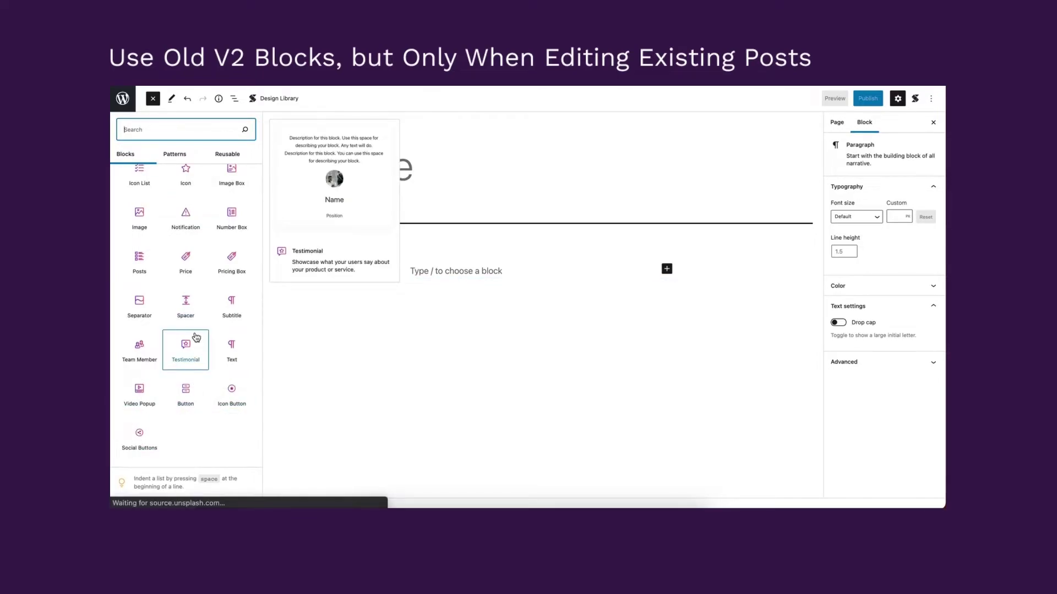
pyautogui.scroll(3, 186, 352)
pyautogui.scroll(8, 195, 336)
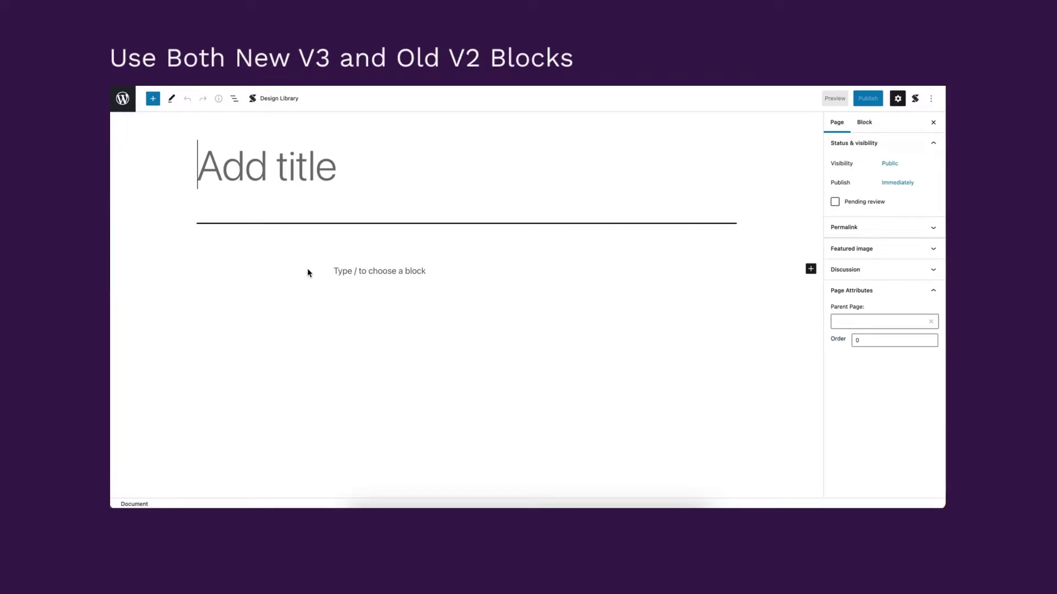
# Step: Title the new page 'Brand New Page'
pyautogui.write('Brand New Pg')
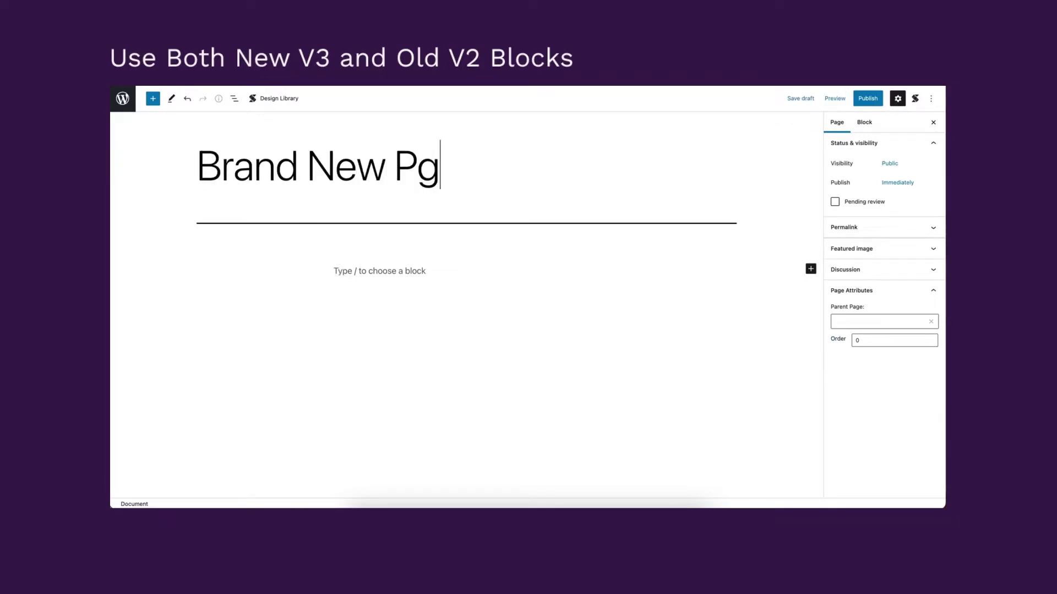
pyautogui.press('BackSpace')
pyautogui.write('age')
# Step: Browse the block inserter's Stackable (V2) and Stackable block groups
pyautogui.click(154, 100)
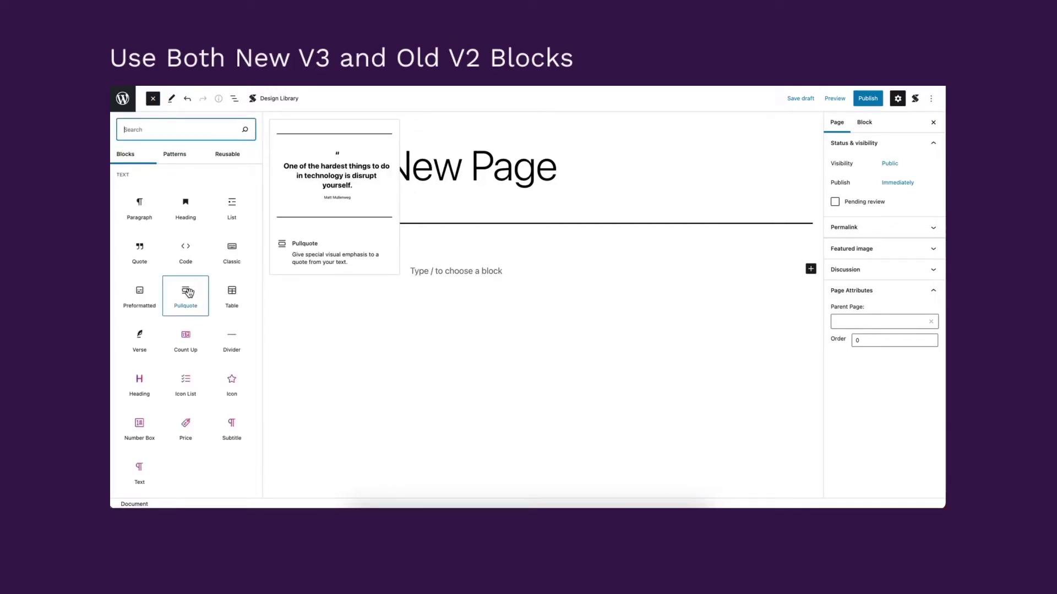
pyautogui.scroll(-20, 188, 294)
pyautogui.scroll(-10, 190, 296)
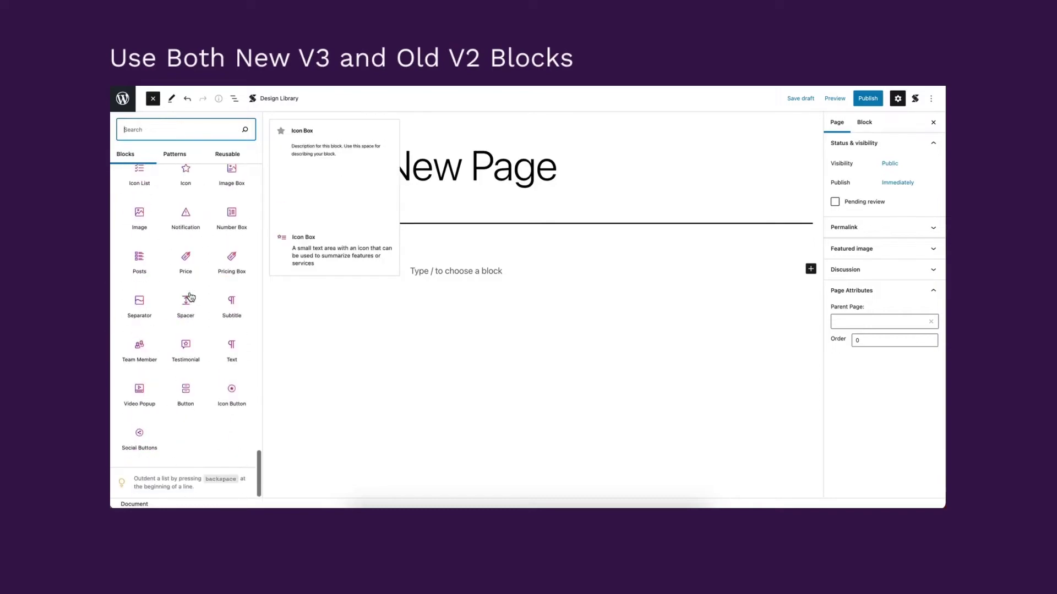
pyautogui.scroll(5, 176, 344)
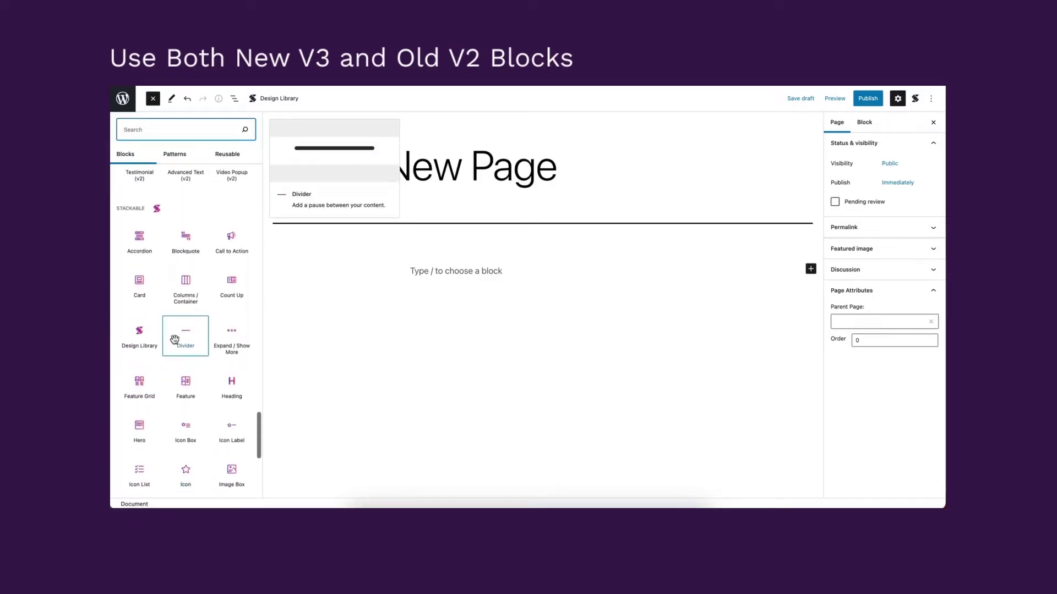
pyautogui.scroll(5, 196, 275)
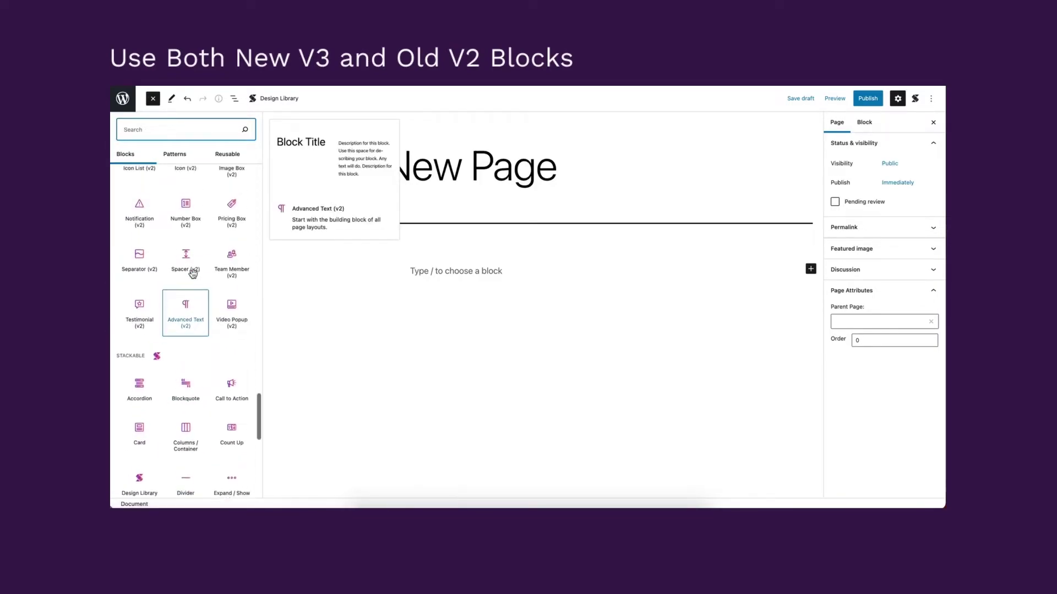
pyautogui.scroll(5, 193, 278)
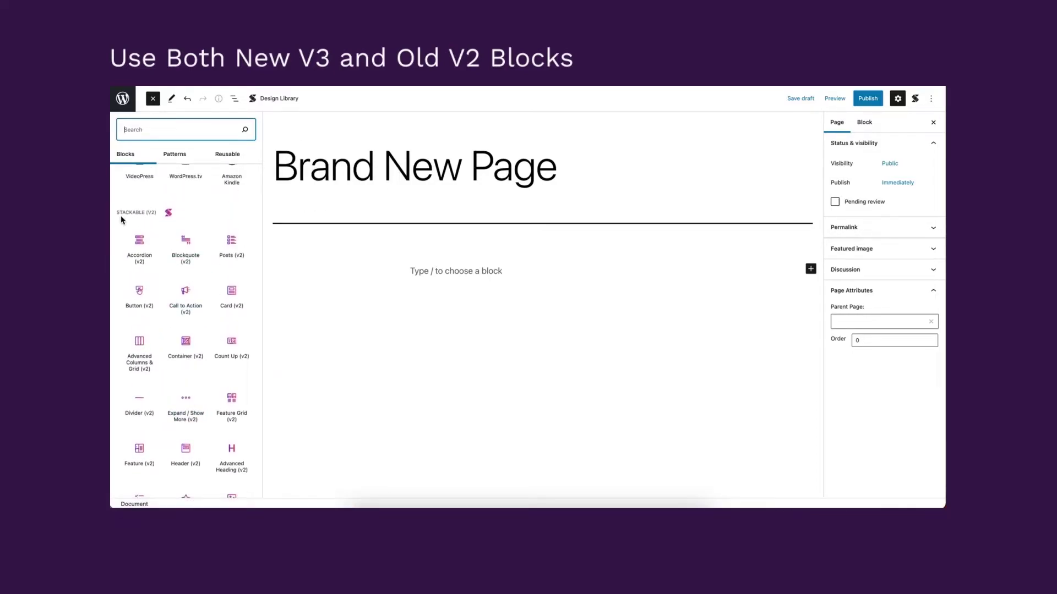
pyautogui.moveTo(121, 220); pyautogui.dragTo(157, 215)
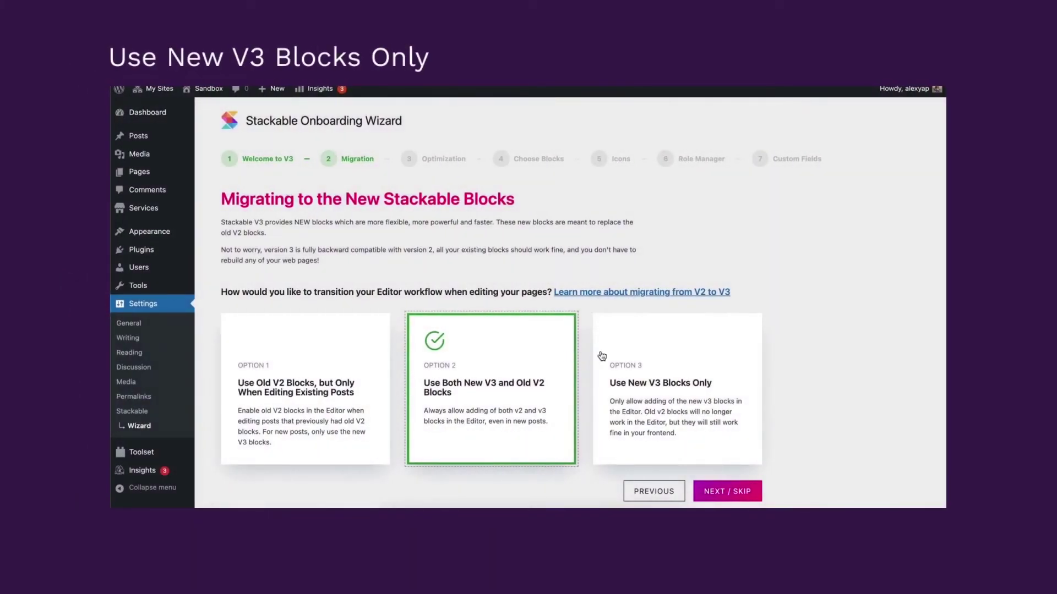
# Step: Choose Option 3, 'Use New V3 Blocks Only', on the Migration step
pyautogui.click(660, 347)
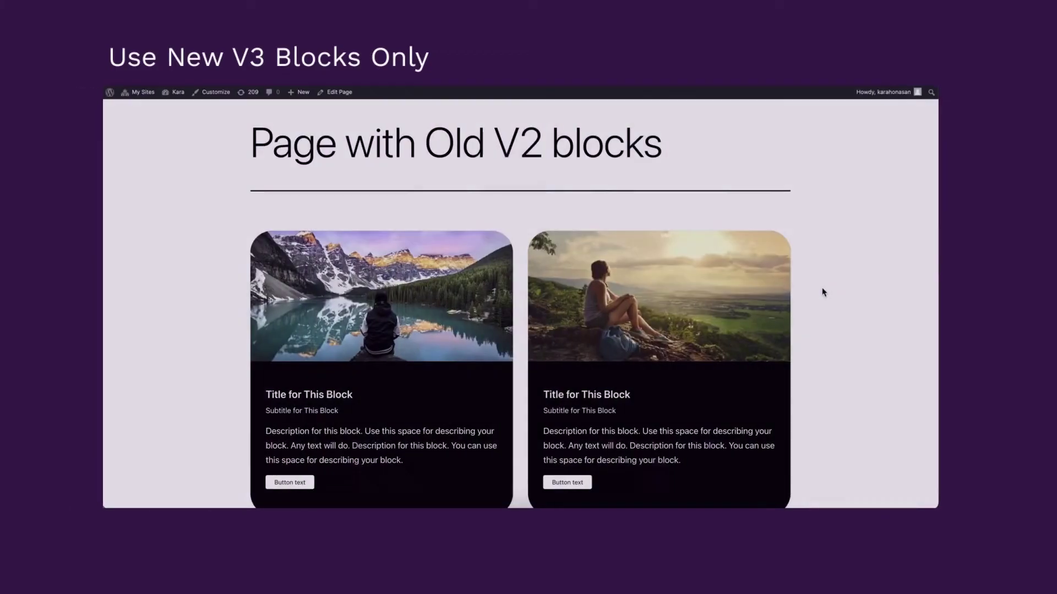
# Step: Scroll the live page down to the cards, then use Edit Page to open it in the editor
pyautogui.scroll(-3, 829, 289)
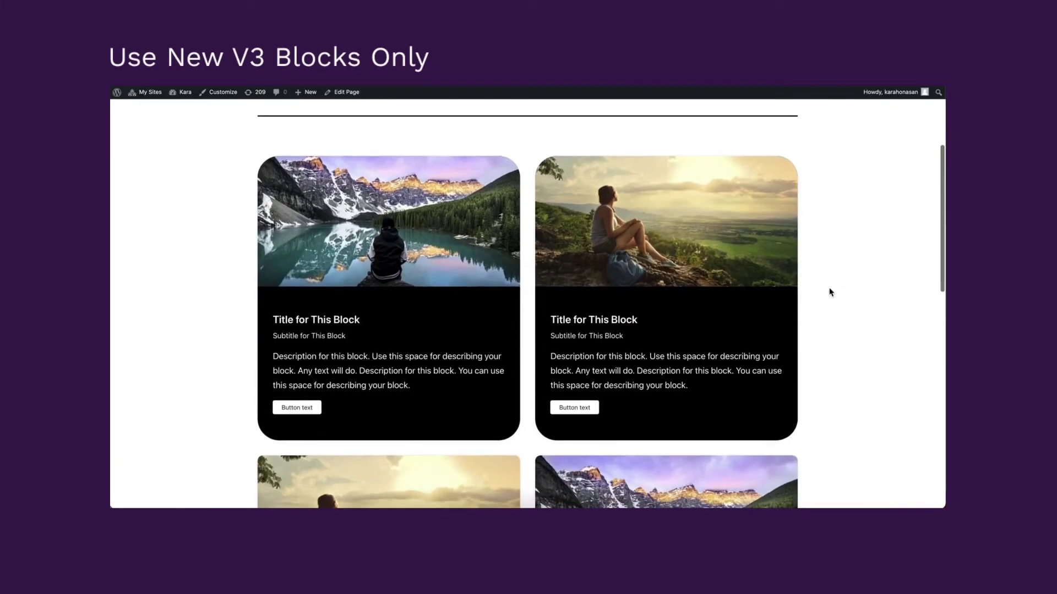
pyautogui.scroll(-6, 830, 288)
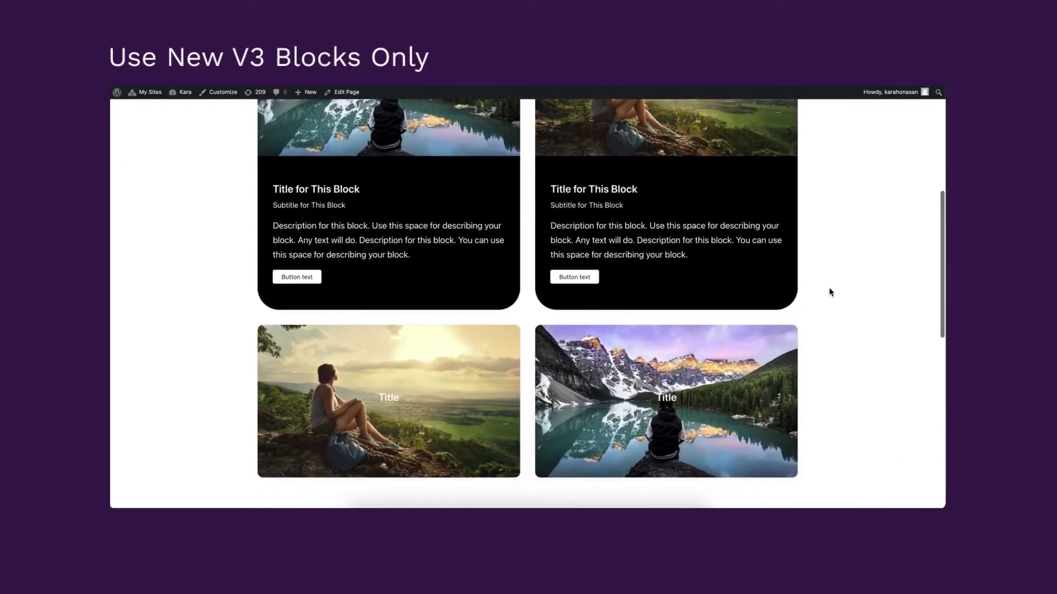
pyautogui.scroll(-1, 831, 291)
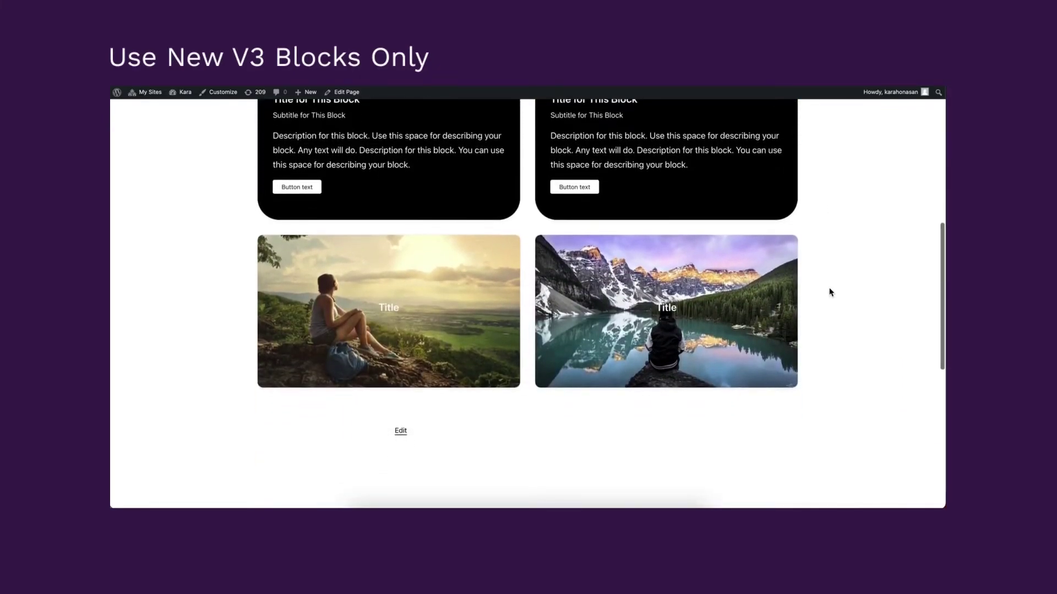
pyautogui.click(350, 94)
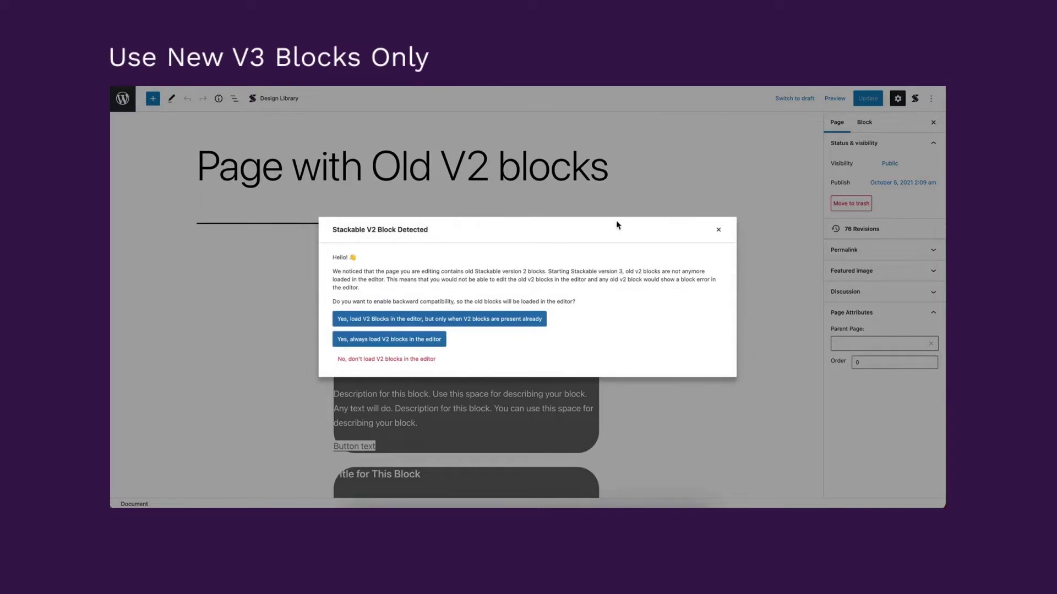
# Step: Close the 'Stackable V2 Block Detected' prompt and scroll through the broken V2 card and image-box blocks
pyautogui.click(719, 232)
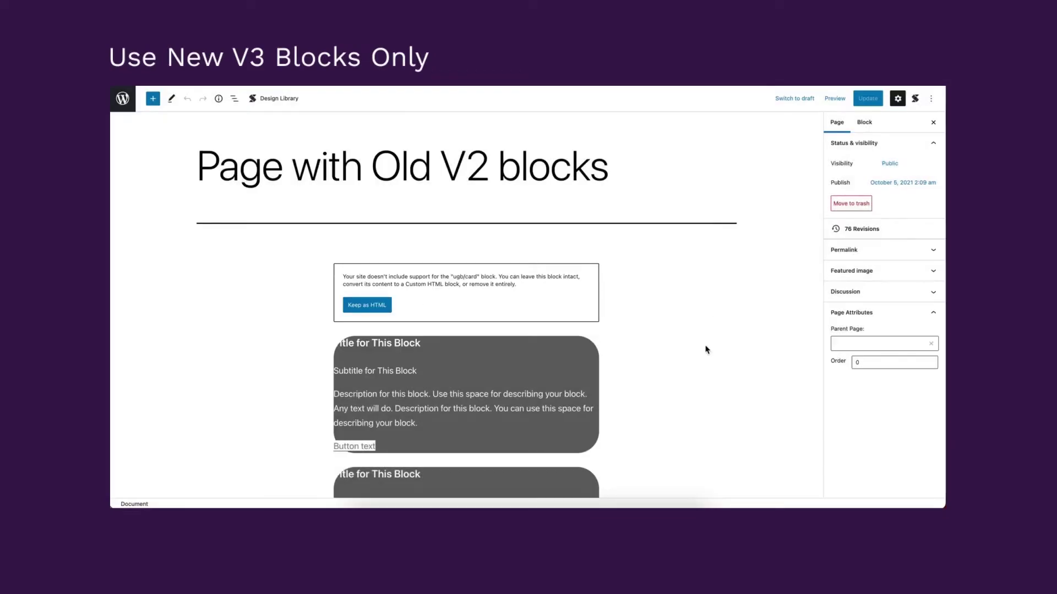
pyautogui.scroll(-3, 702, 361)
pyautogui.scroll(-4, 701, 361)
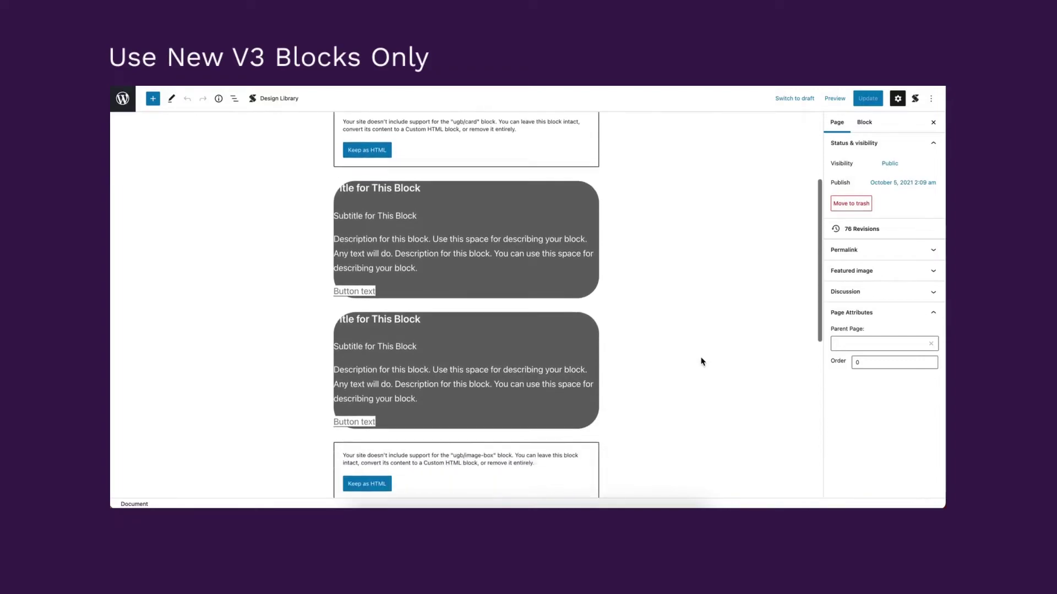
pyautogui.scroll(-3, 702, 361)
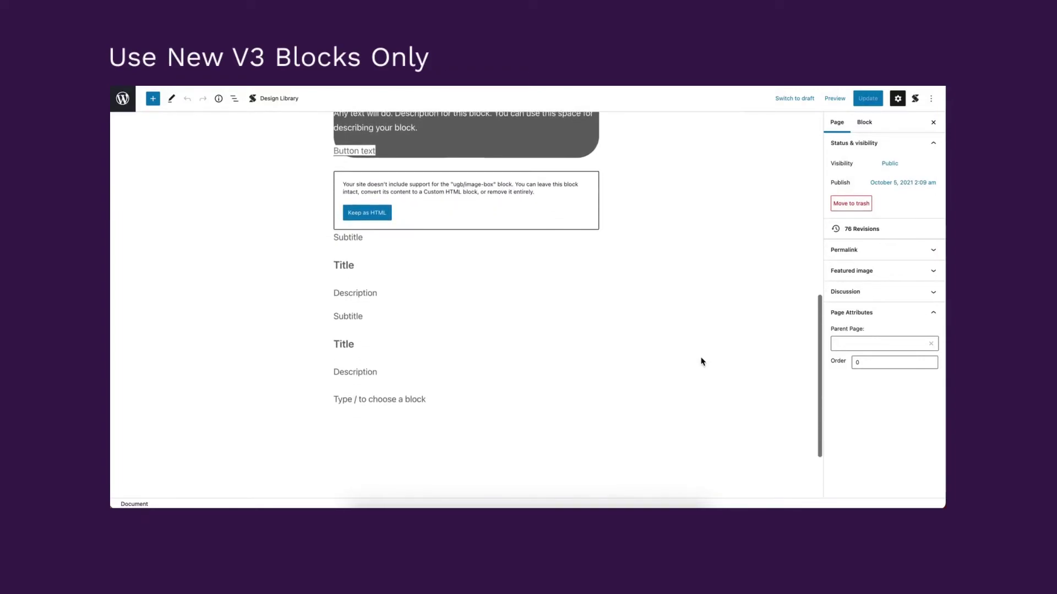
pyautogui.scroll(4, 701, 361)
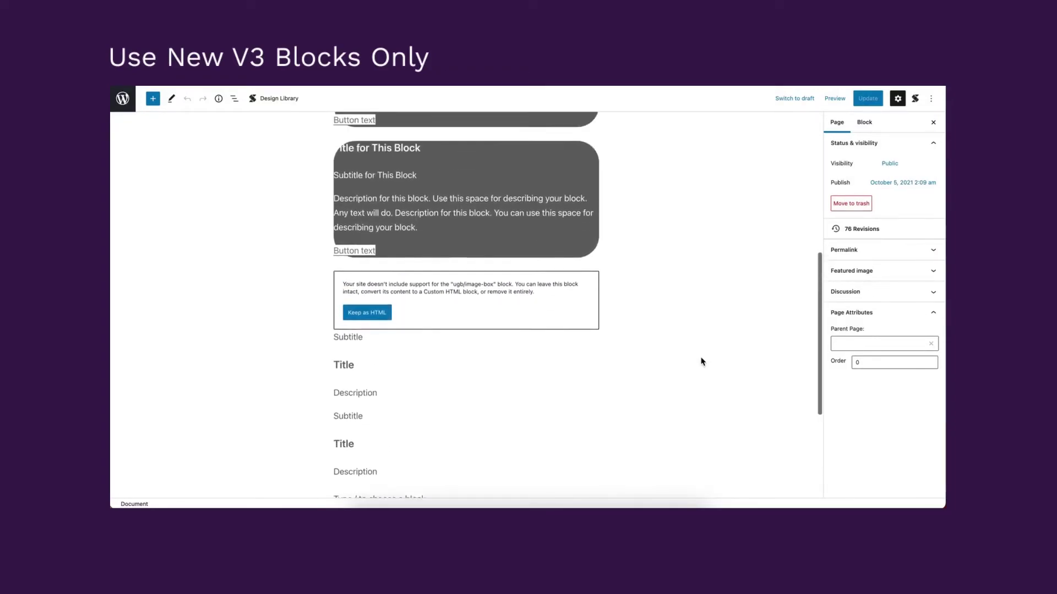
pyautogui.scroll(8, 702, 361)
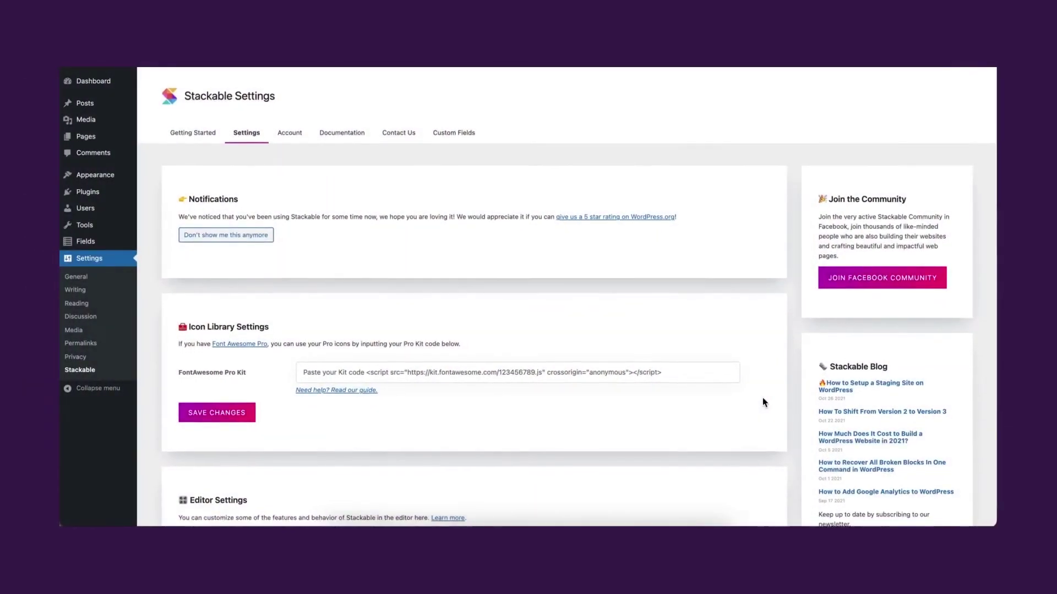
# Step: Turn off 'Load version 2 blocks in the editor' so all four Migration Settings options are off
pyautogui.scroll(-8, 763, 402)
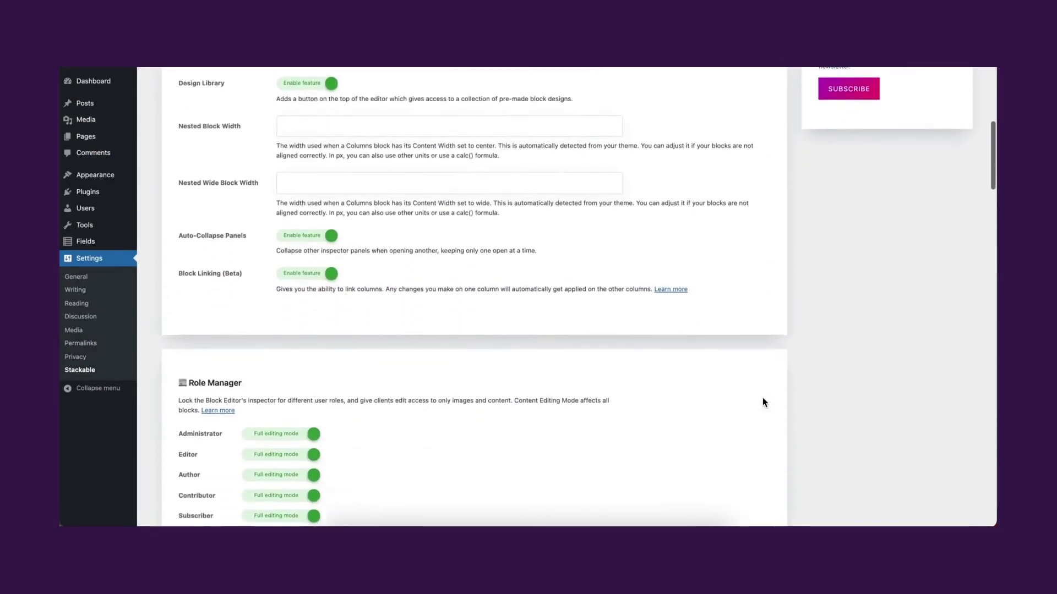
pyautogui.scroll(-15, 763, 399)
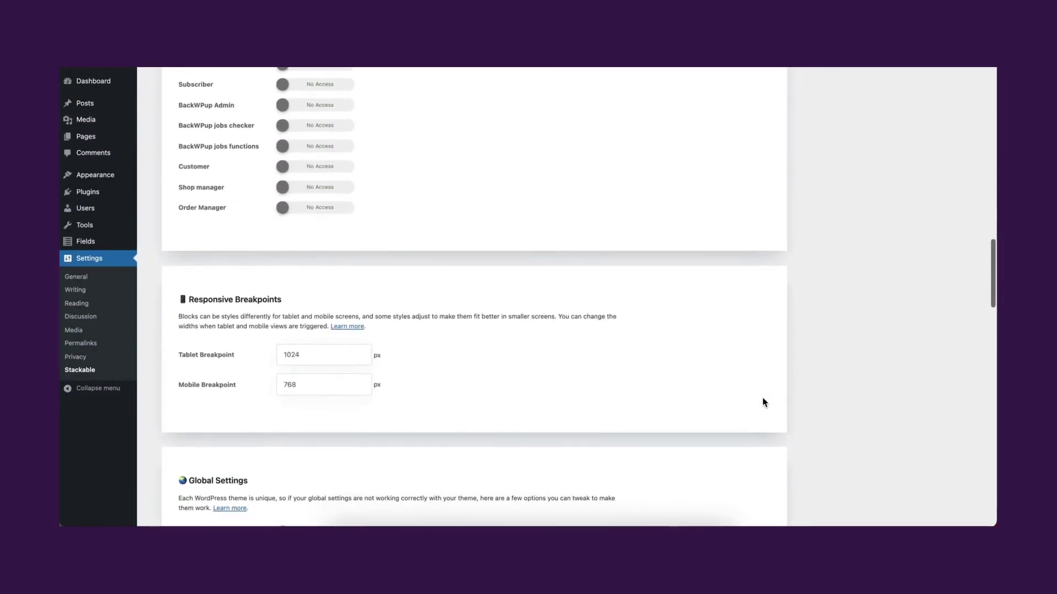
pyautogui.scroll(-15, 763, 402)
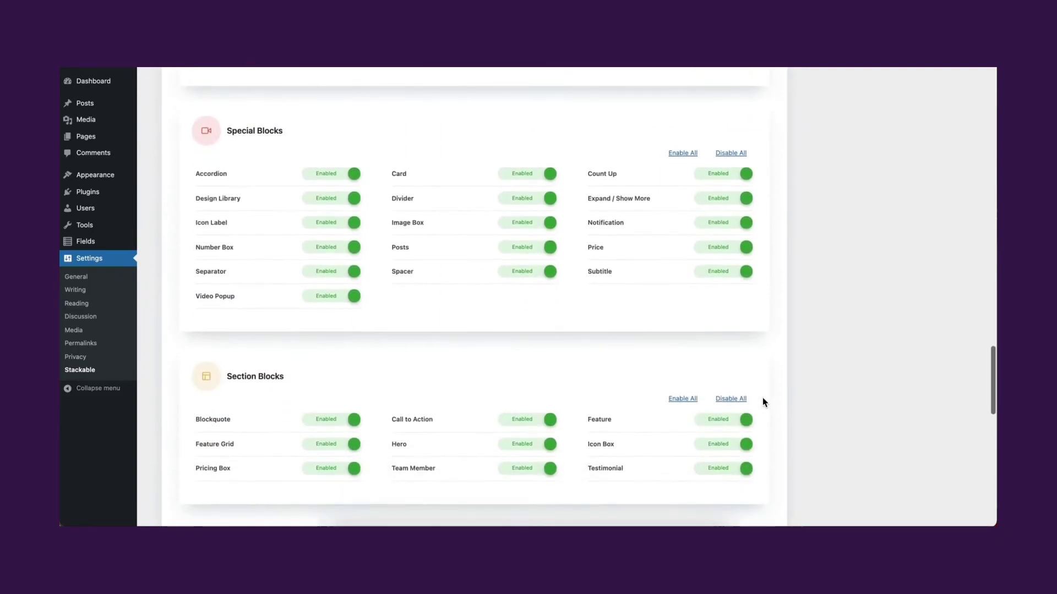
pyautogui.scroll(-15, 763, 402)
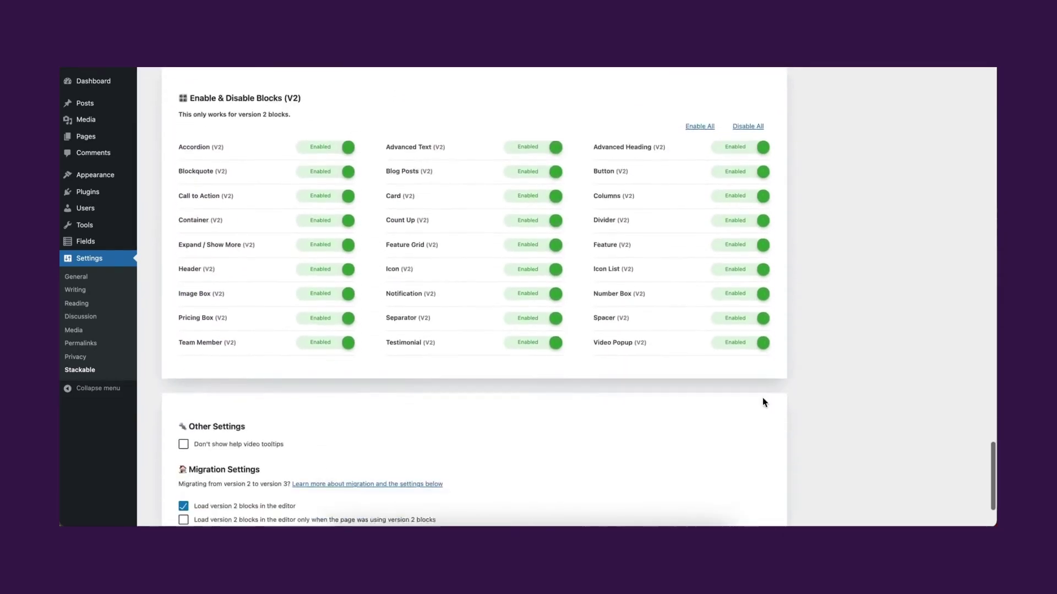
pyautogui.scroll(-3, 761, 402)
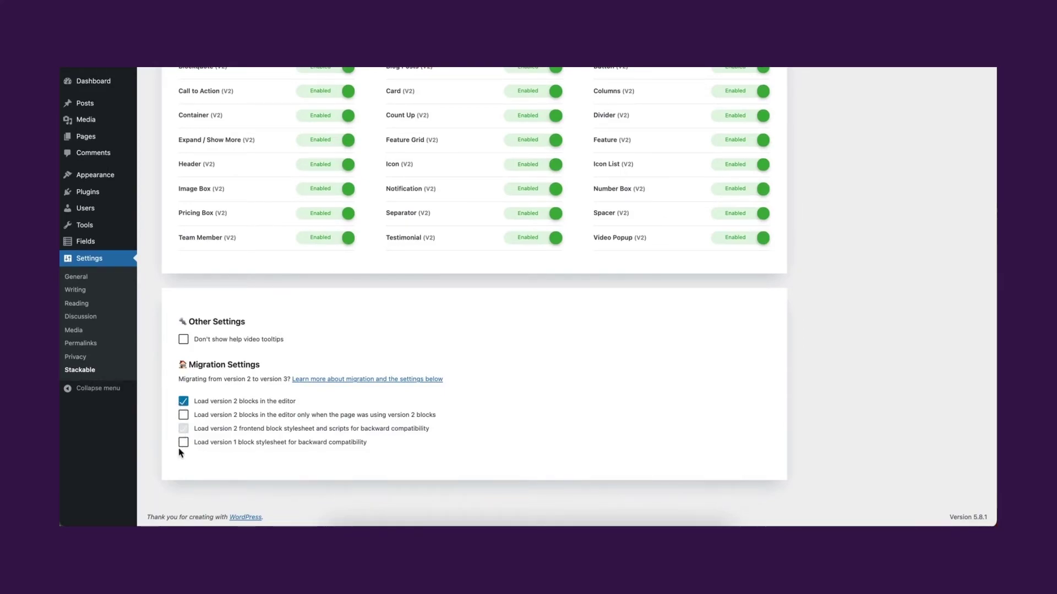
pyautogui.click(183, 402)
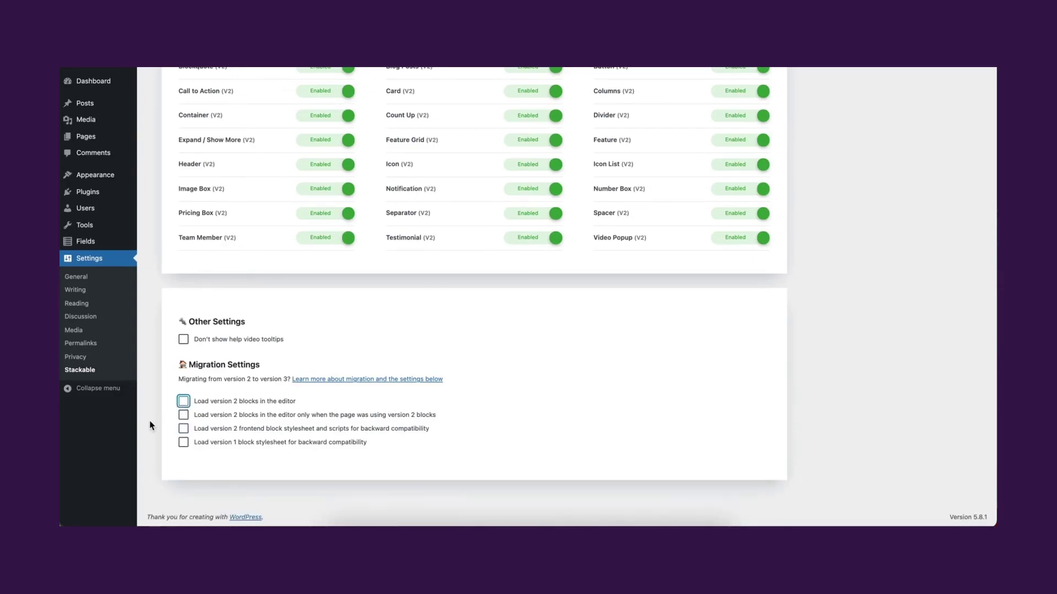